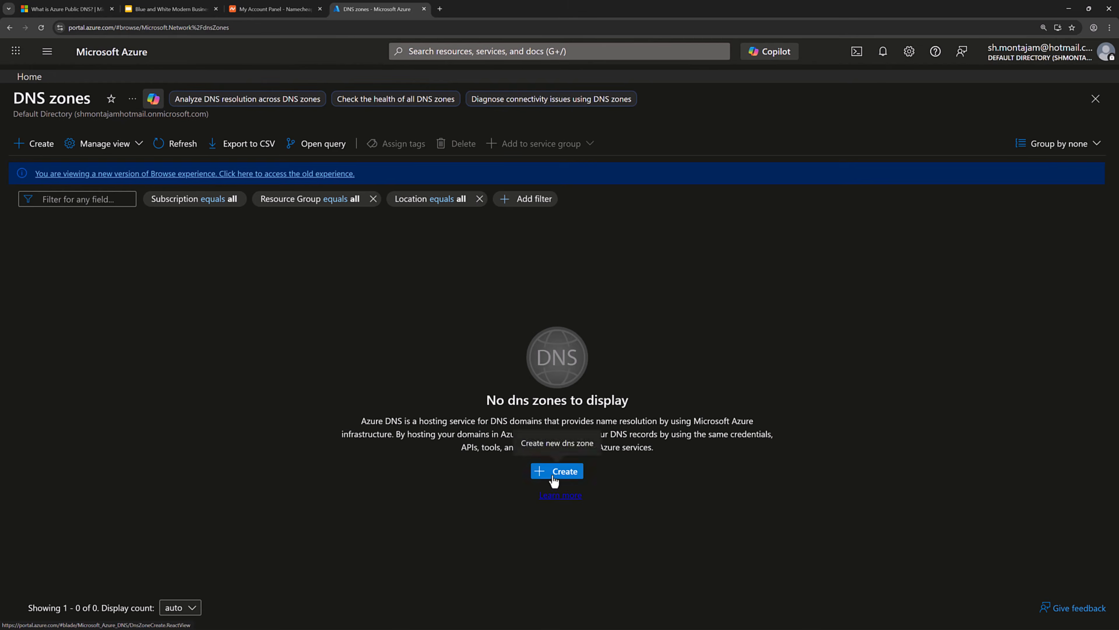
Start a new DNS zone and create the resource group rg-dns for it.
{"action": "left_click", "coordinate": [553, 478]}
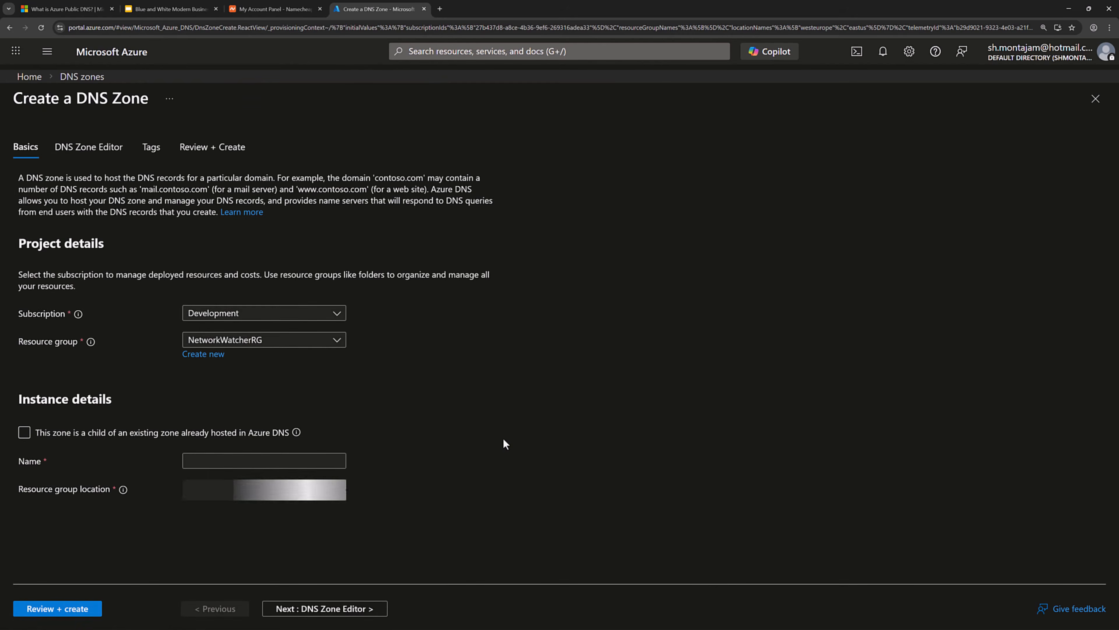
{"action": "left_click", "coordinate": [202, 354]}
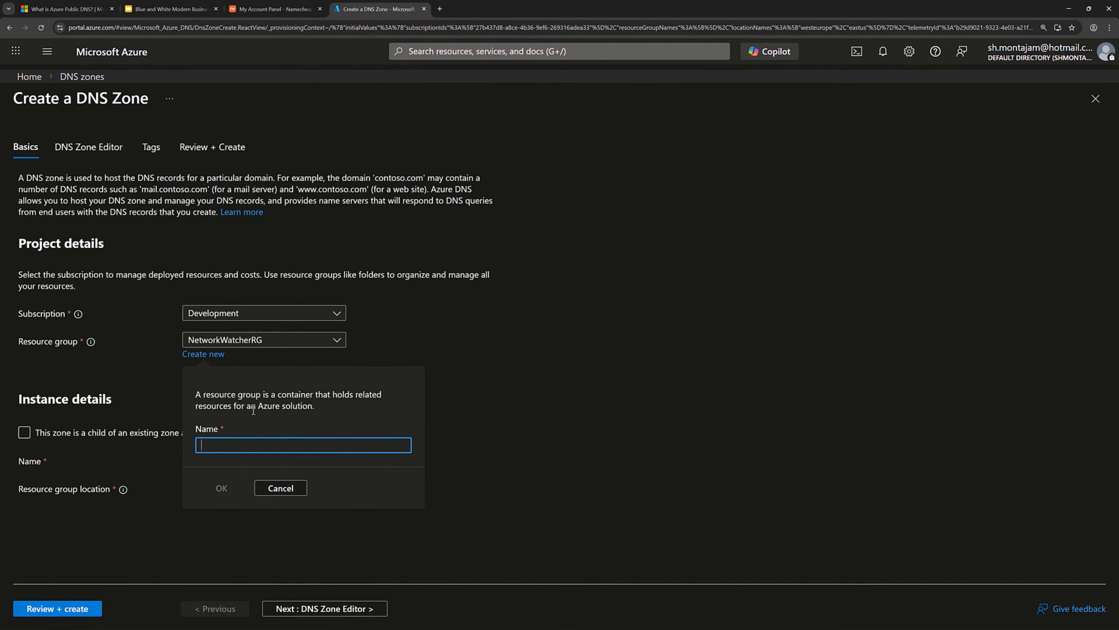
{"action": "type", "text": "rg-dns"}
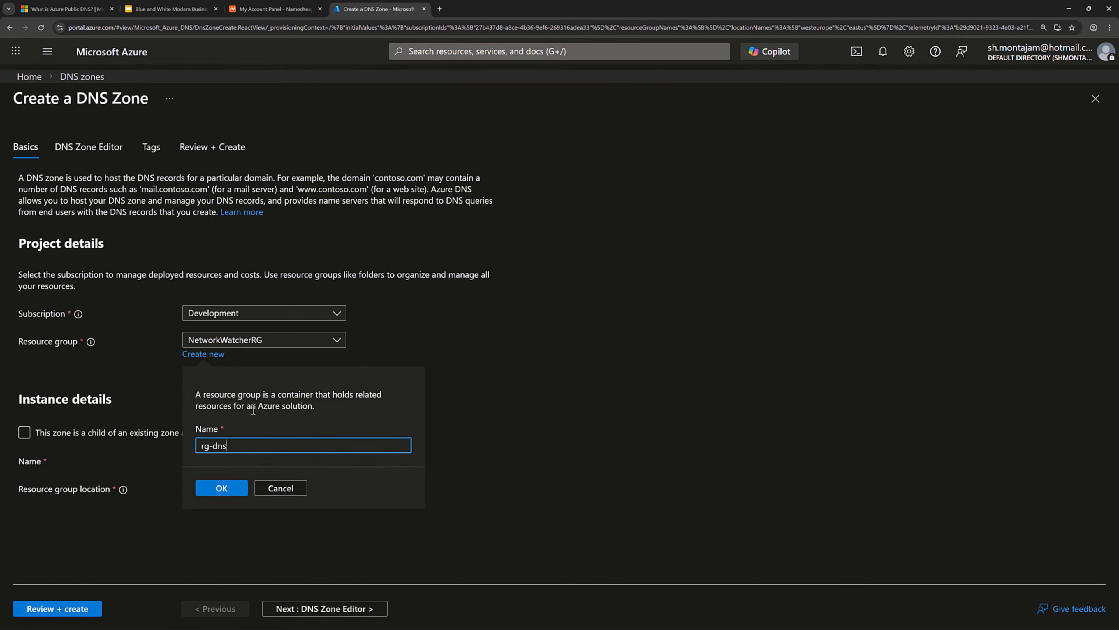
{"action": "left_click", "coordinate": [216, 493]}
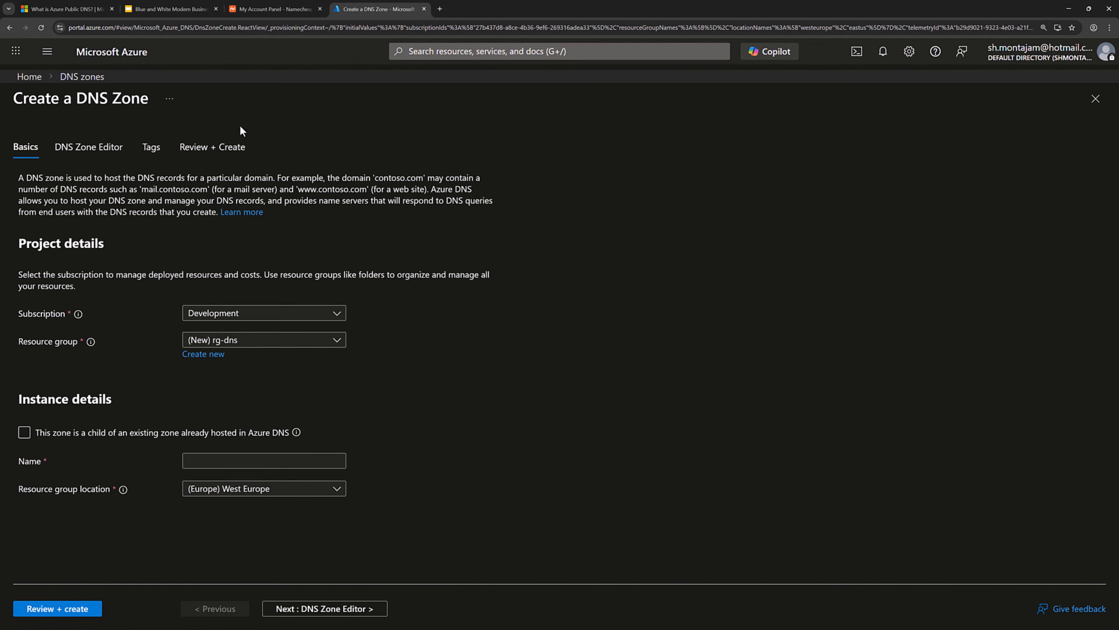
Copy the domain name montajam.com from the Namecheap dashboard.
{"action": "left_click", "coordinate": [273, 13]}
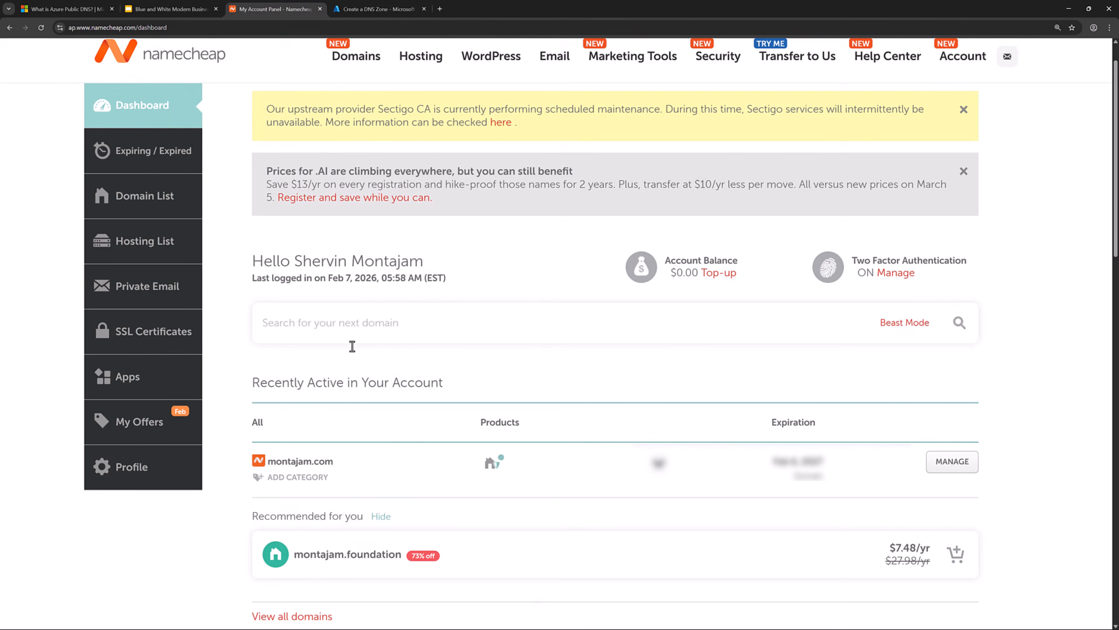
{"action": "left_click_drag", "start_coordinate": [334, 462], "coordinate": [268, 461]}
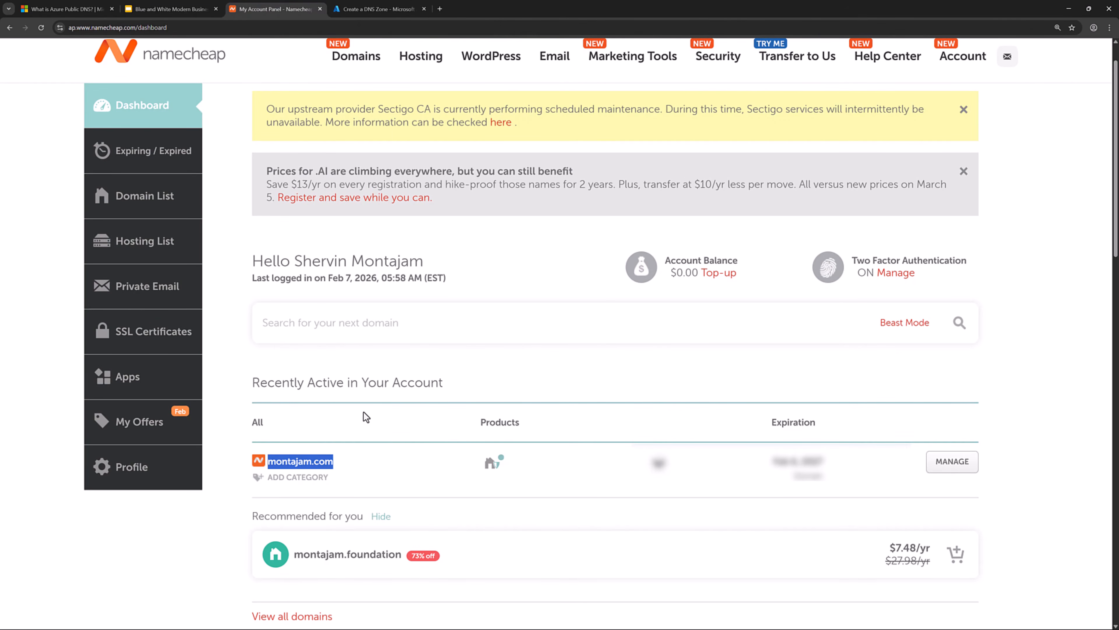
{"action": "left_click", "coordinate": [358, 10]}
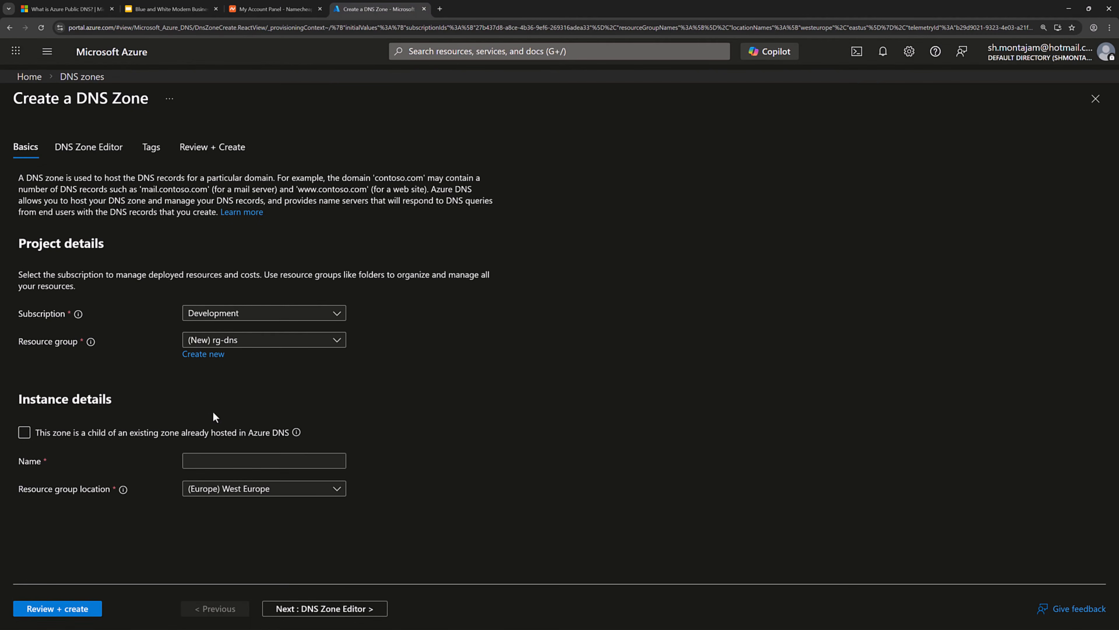
Name the zone montajam.com, pass review, and create it.
{"action": "left_click", "coordinate": [212, 461]}
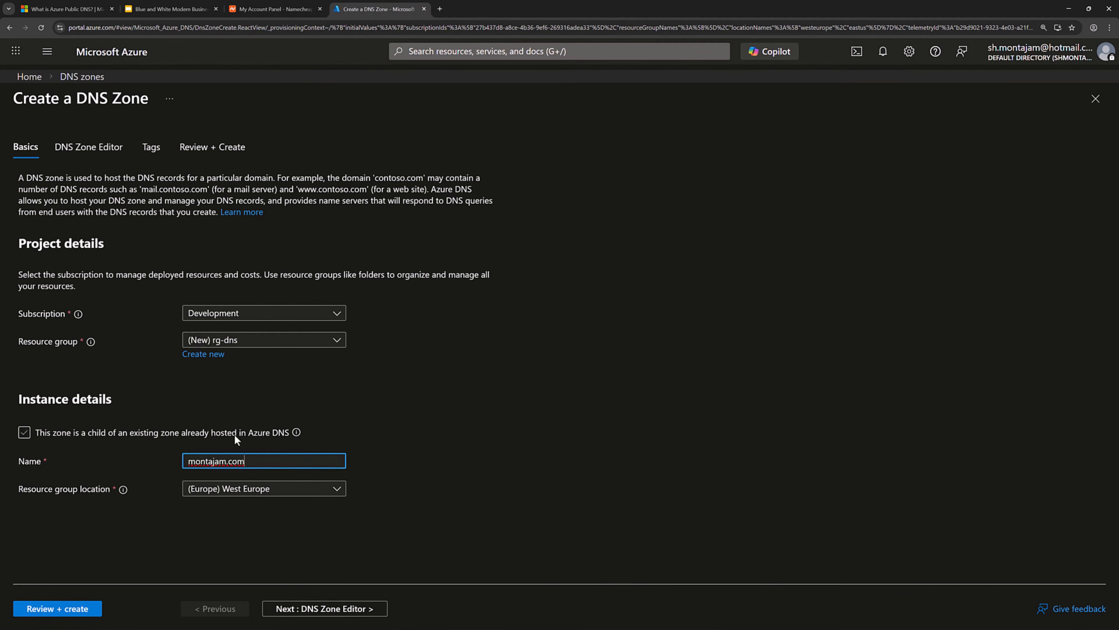
{"action": "left_click", "coordinate": [86, 615]}
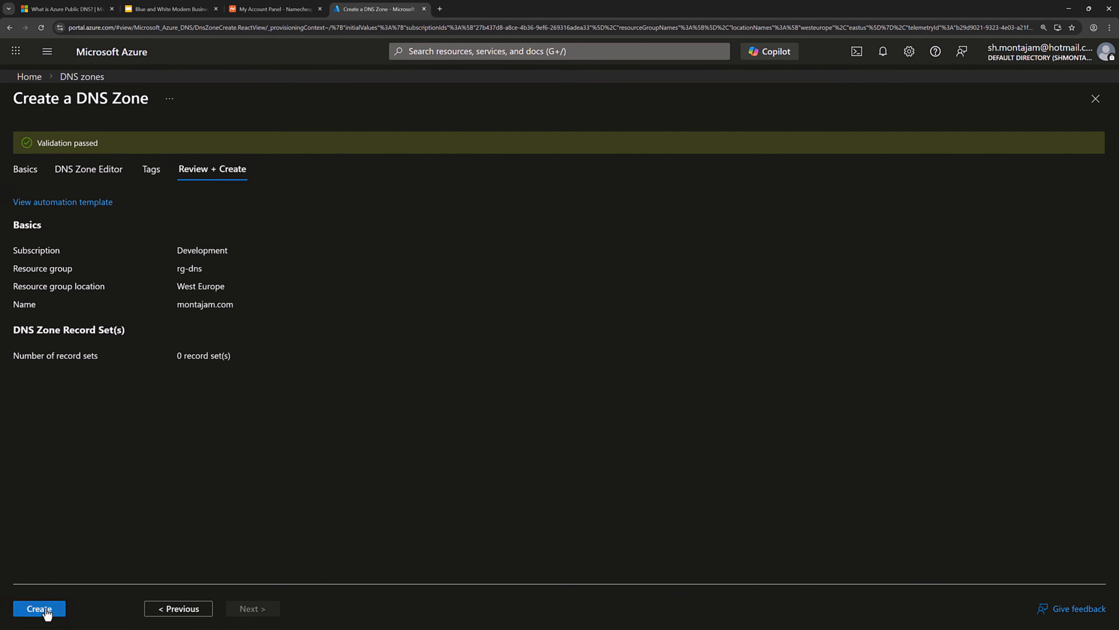
{"action": "left_click", "coordinate": [42, 608]}
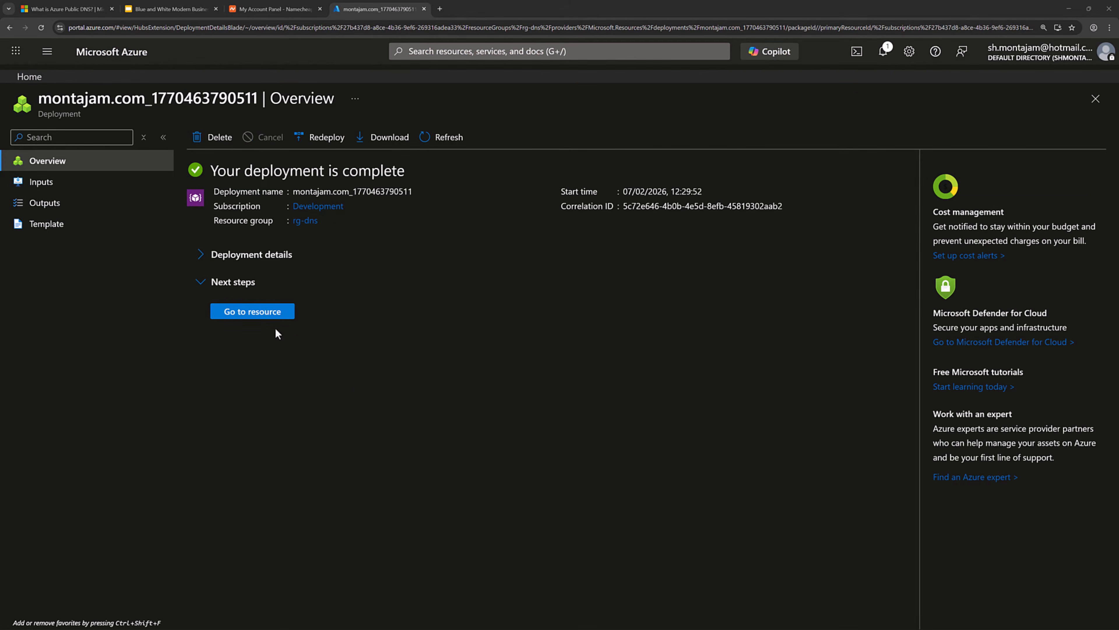
Open the montajam.com zone, copy Name server 1, and go to Namecheap's domain list.
{"action": "left_click", "coordinate": [274, 318]}
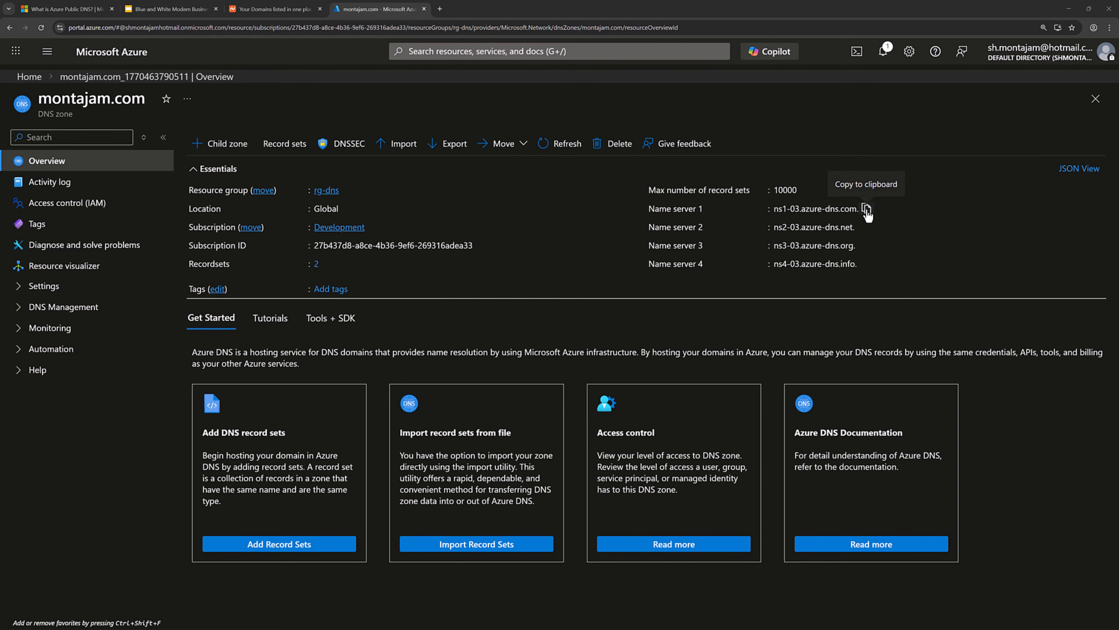
{"action": "left_click", "coordinate": [867, 209]}
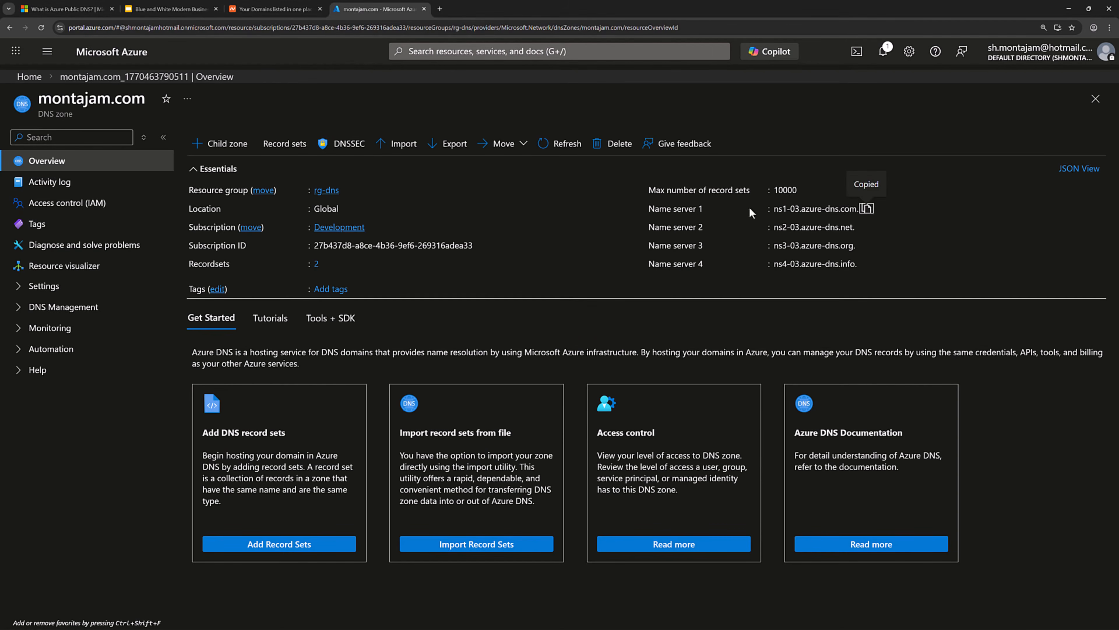
{"action": "left_click", "coordinate": [282, 16]}
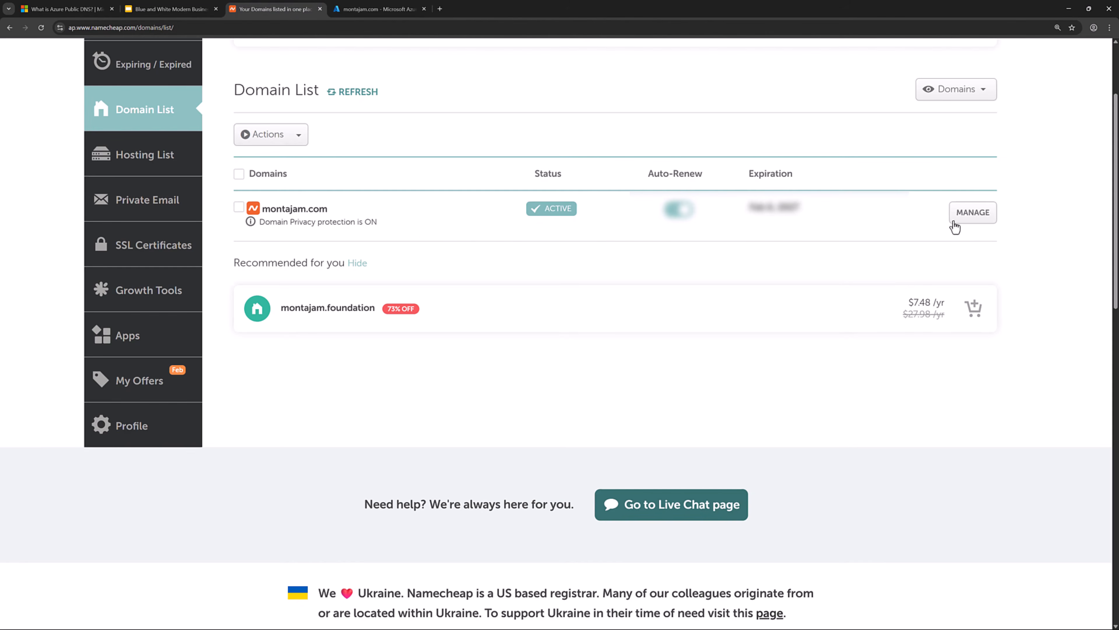
Open montajam.com's Namecheap management page and scroll to its Namecheap BasicDNS nameserver setting.
{"action": "left_click", "coordinate": [973, 221]}
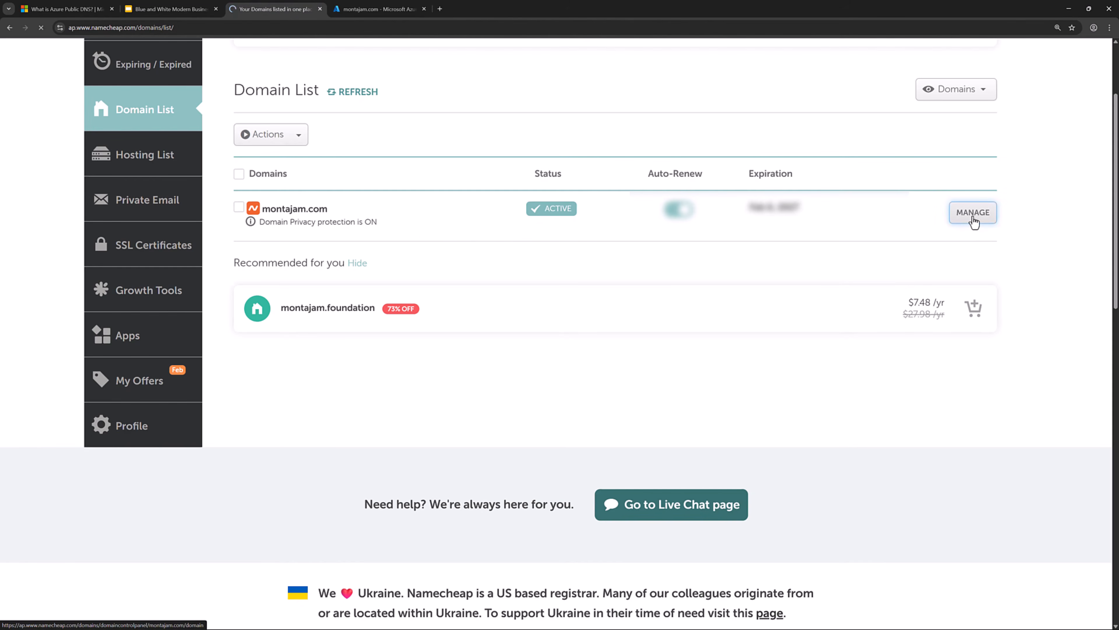
{"action": "scroll", "coordinate": [741, 341], "scroll_direction": "down", "scroll_amount": 4}
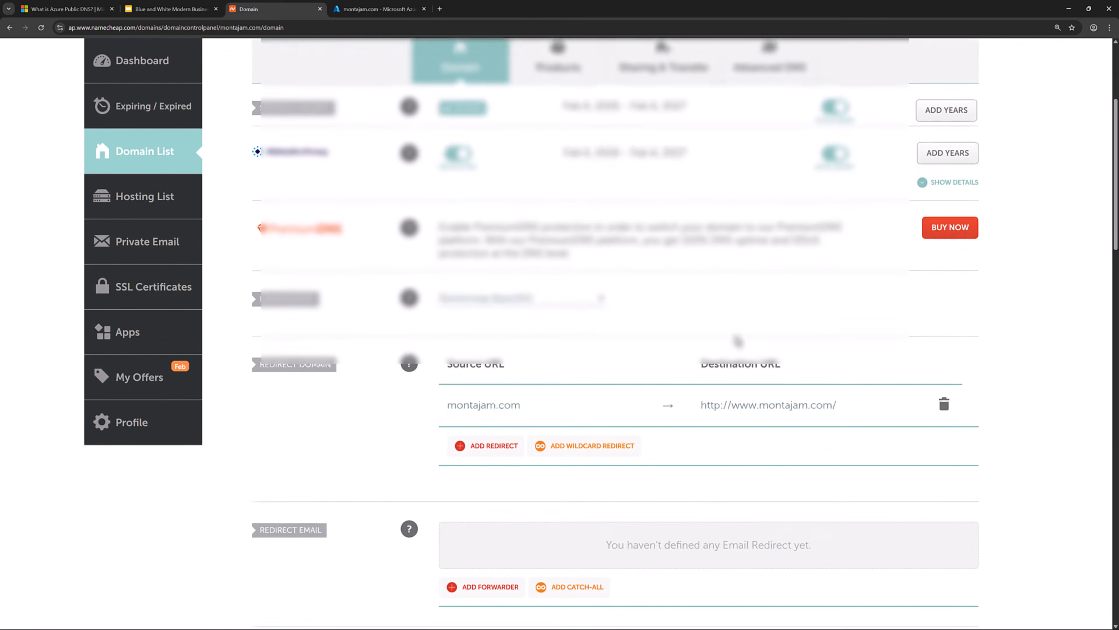
{"action": "scroll", "coordinate": [738, 341], "scroll_direction": "down", "scroll_amount": 3}
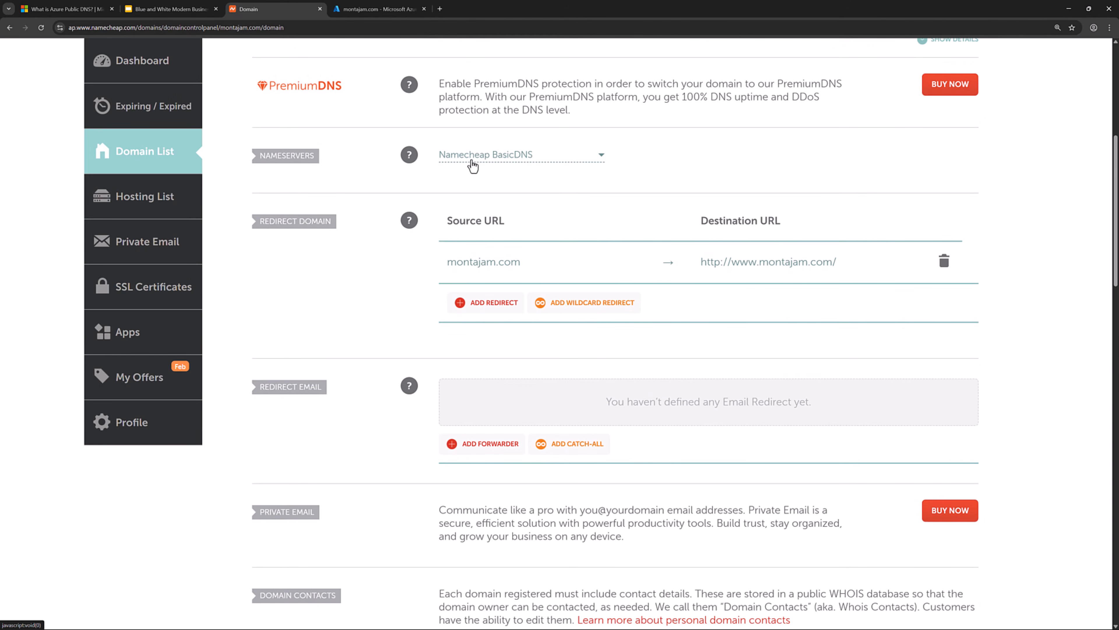
Switch montajam.com to Custom DNS and enter Azure's ns1-03 name server without the trailing dot.
{"action": "left_click", "coordinate": [528, 161]}
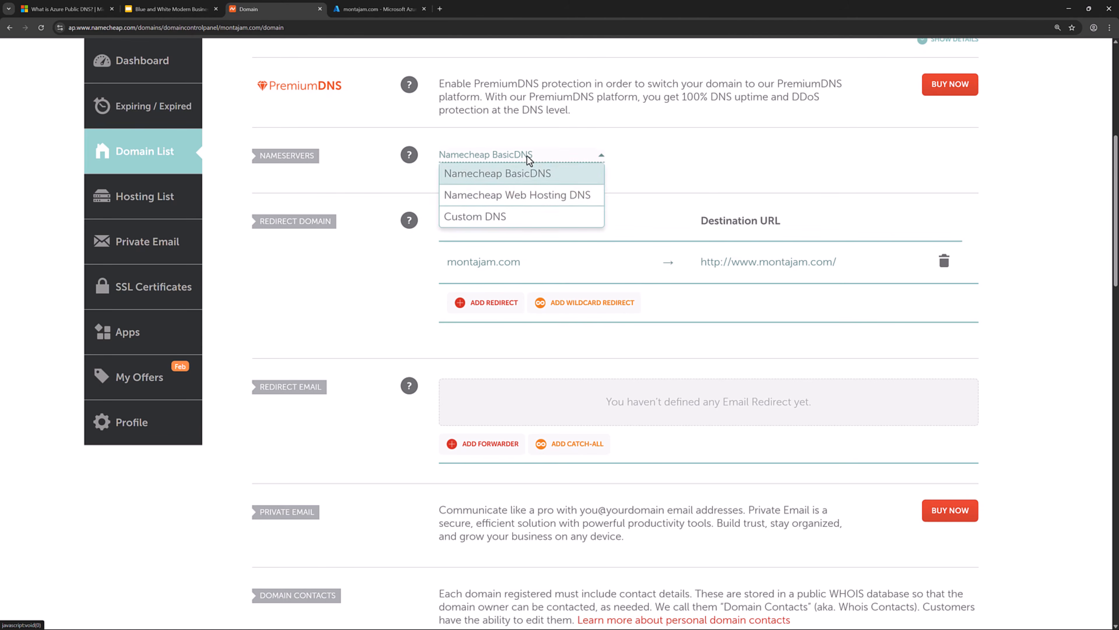
{"action": "left_click", "coordinate": [484, 216]}
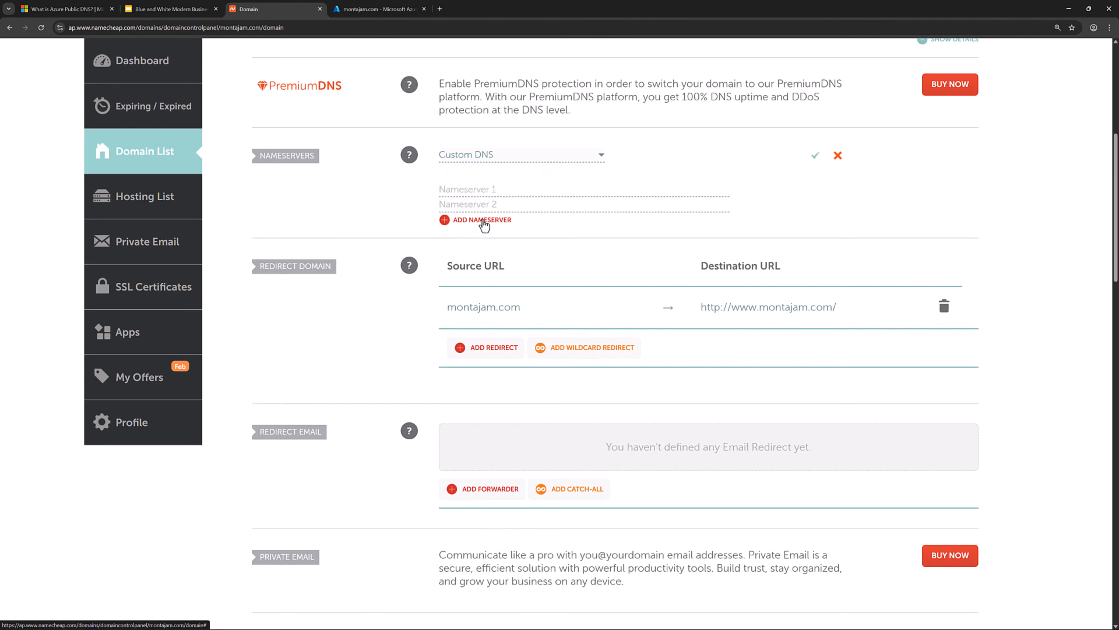
{"action": "left_click", "coordinate": [494, 188]}
{"action": "key", "text": "ctrl+v"}
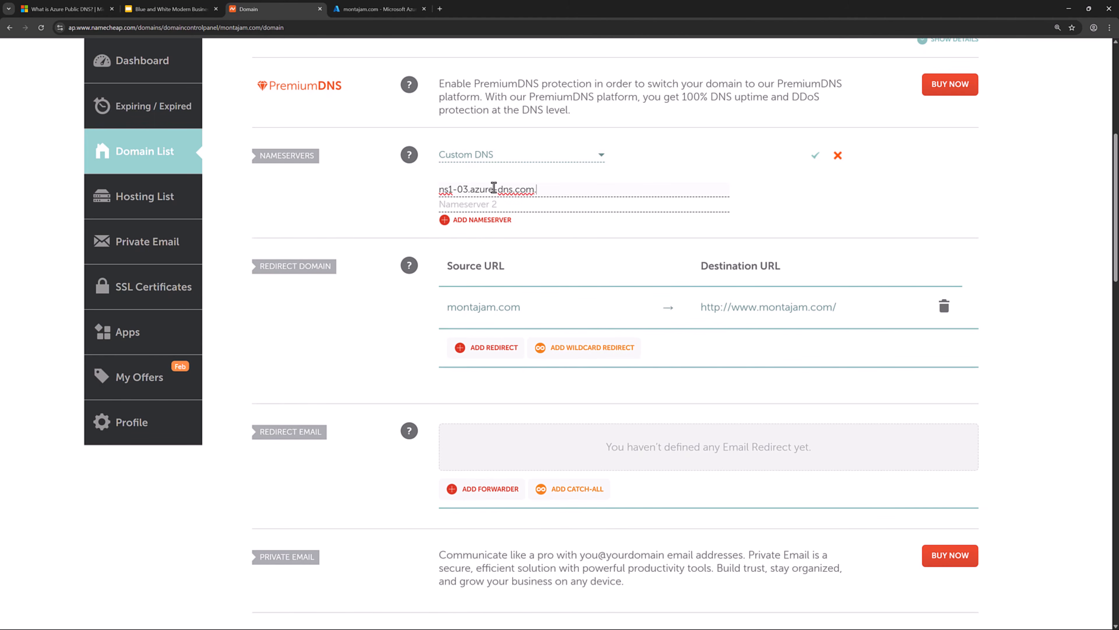
{"action": "left_click", "coordinate": [533, 190]}
{"action": "key", "text": "Delete"}
Copy Azure's second name server (ns2-03) into Nameserver 2.
{"action": "left_click", "coordinate": [363, 10]}
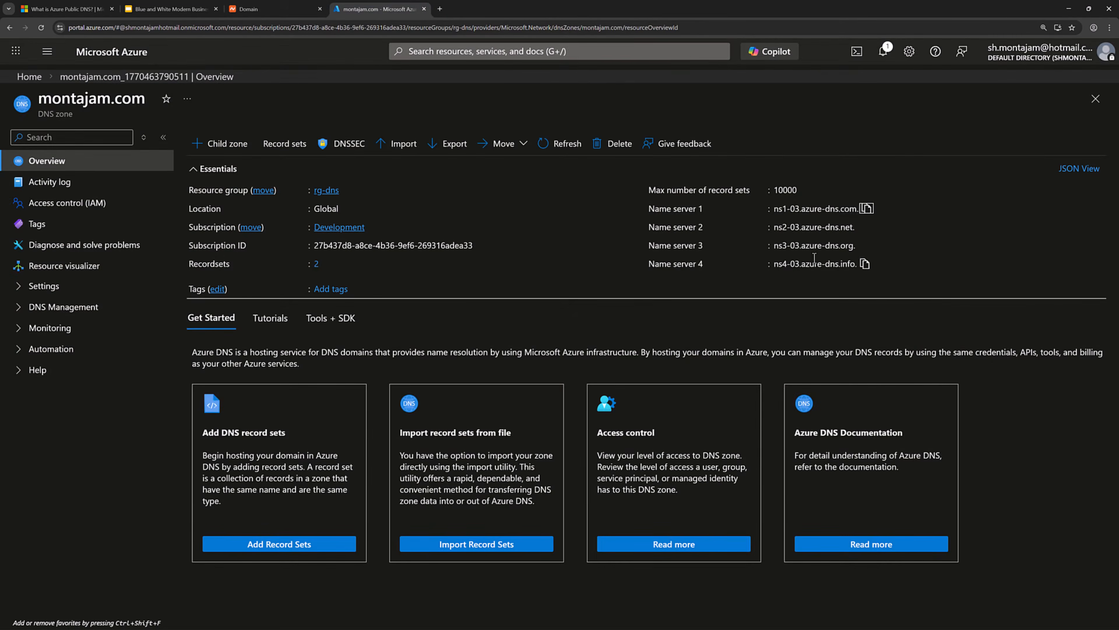
{"action": "left_click", "coordinate": [863, 227]}
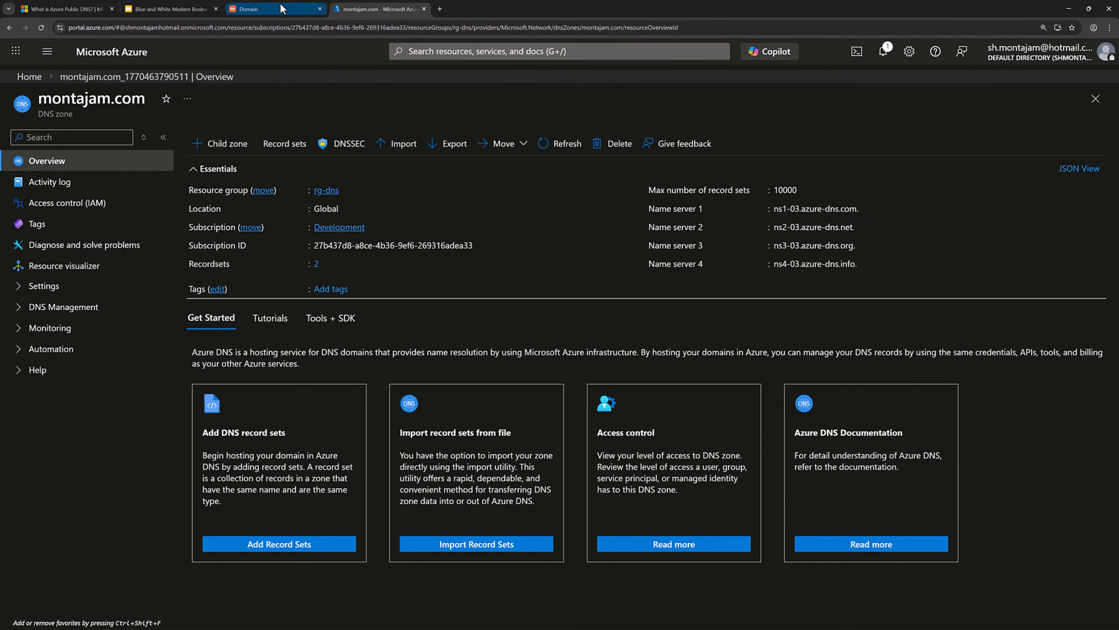
{"action": "left_click", "coordinate": [259, 9]}
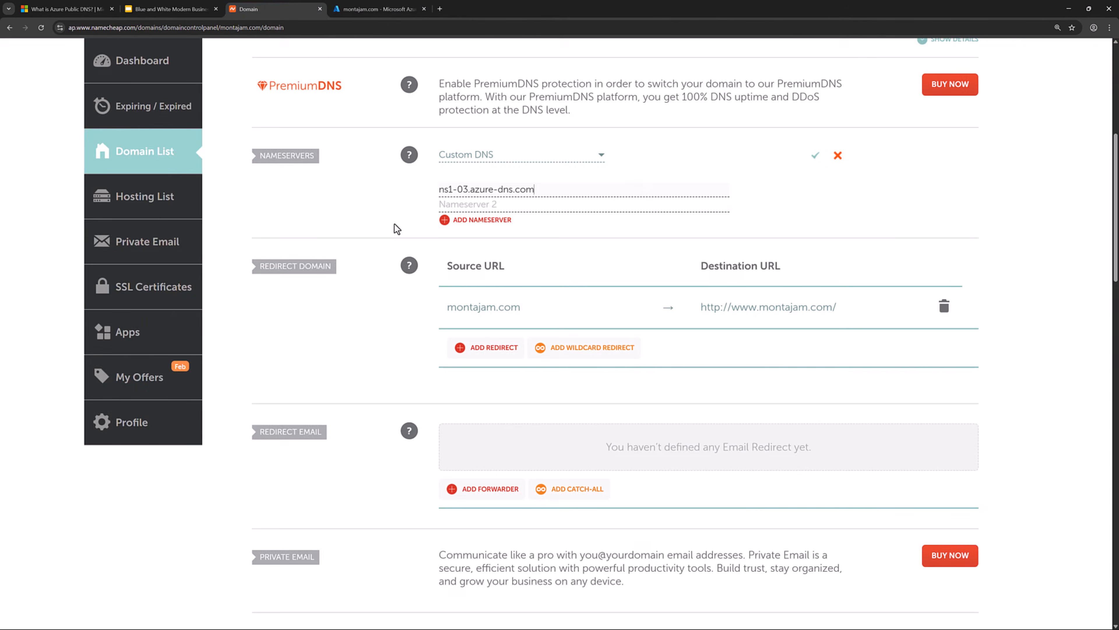
{"action": "left_click", "coordinate": [475, 204]}
{"action": "key", "text": "ctrl+v"}
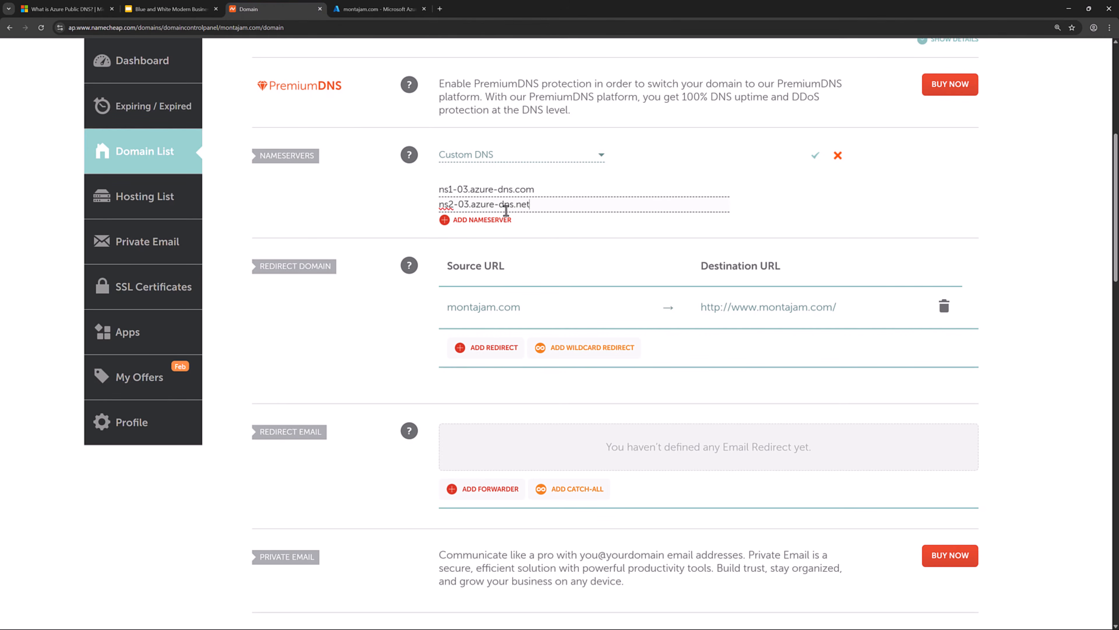
Add a Nameserver 3 field holding Azure's third name server (ns3-03).
{"action": "left_click", "coordinate": [483, 219]}
{"action": "left_click", "coordinate": [379, 9]}
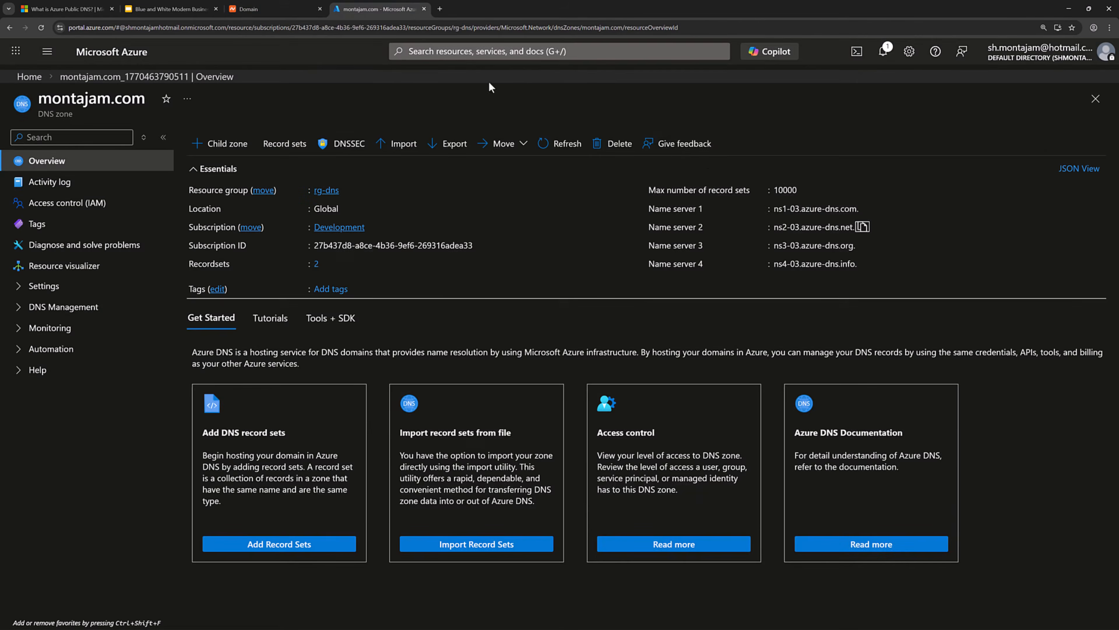
{"action": "left_click", "coordinate": [862, 245]}
{"action": "left_click", "coordinate": [282, 9]}
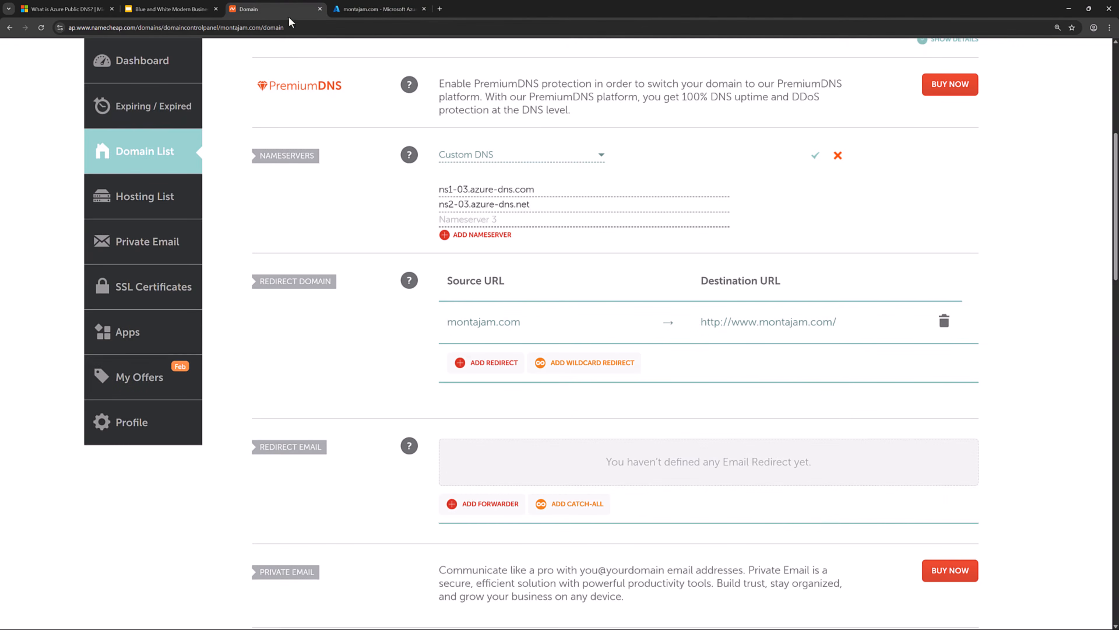
{"action": "left_click", "coordinate": [482, 220]}
{"action": "key", "text": "ctrl+v"}
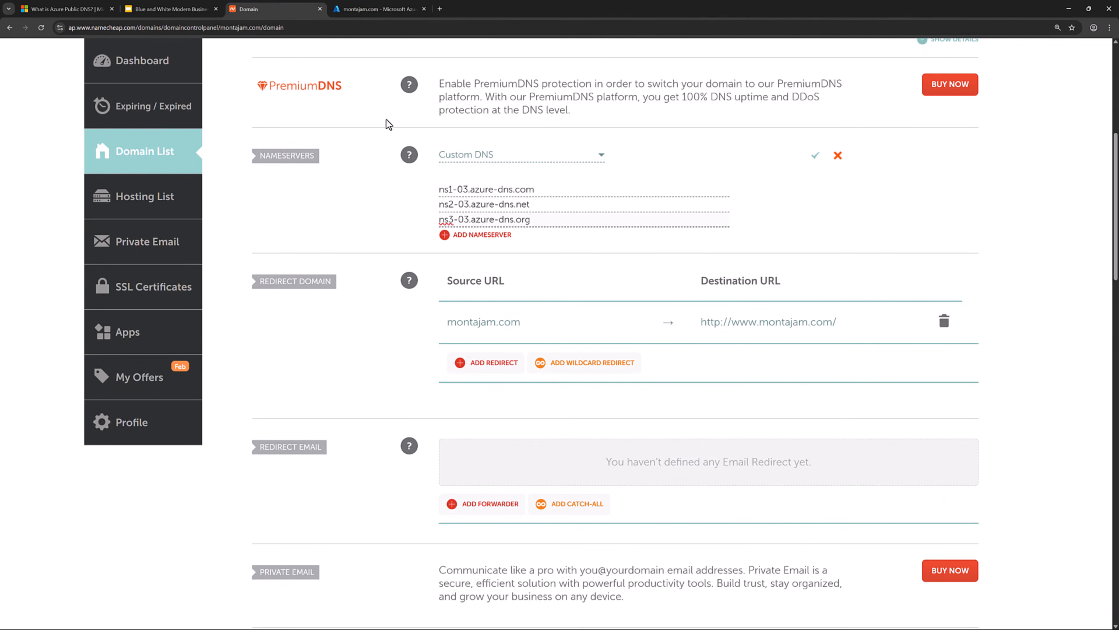
Add ns4-03.azure-dns.info as Nameserver 4 and save the custom nameserver list.
{"action": "left_click", "coordinate": [377, 9]}
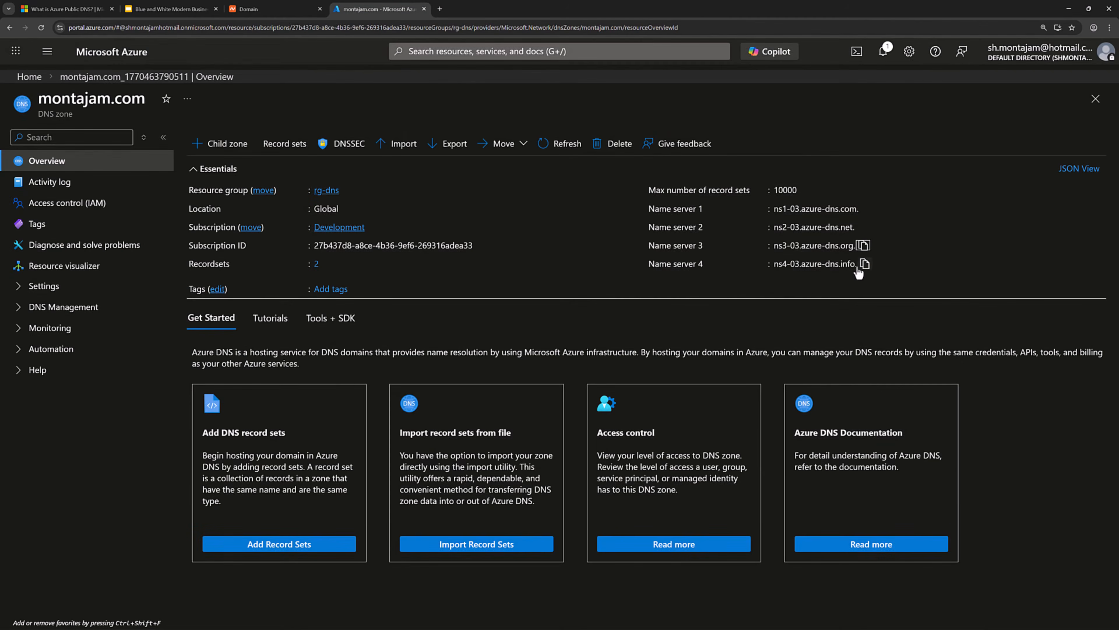
{"action": "left_click", "coordinate": [863, 265]}
{"action": "left_click", "coordinate": [273, 9]}
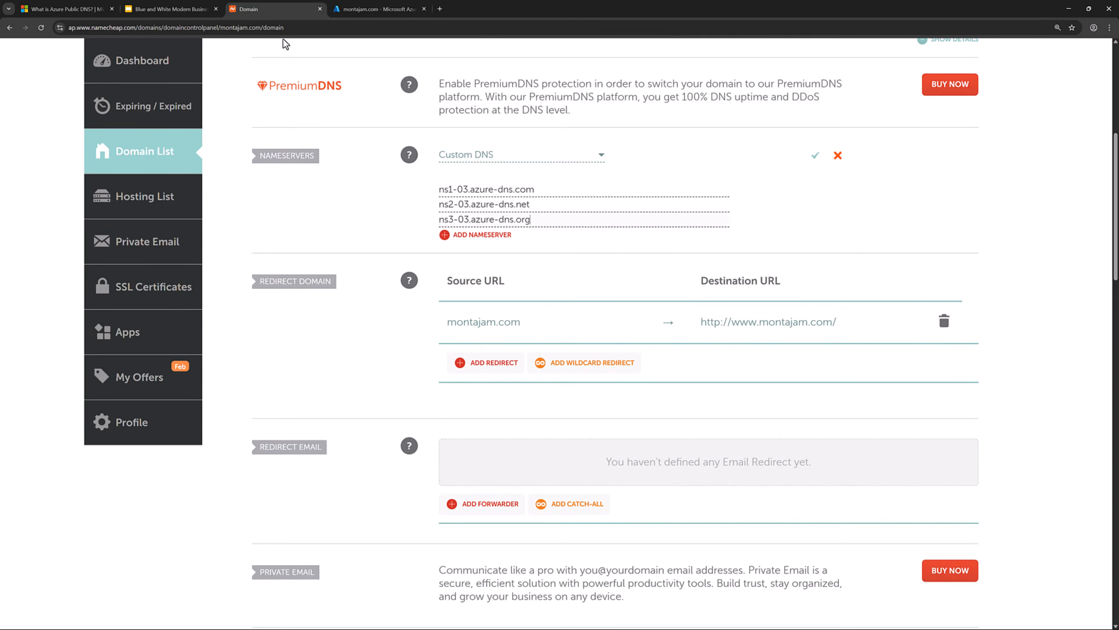
{"action": "left_click", "coordinate": [482, 235]}
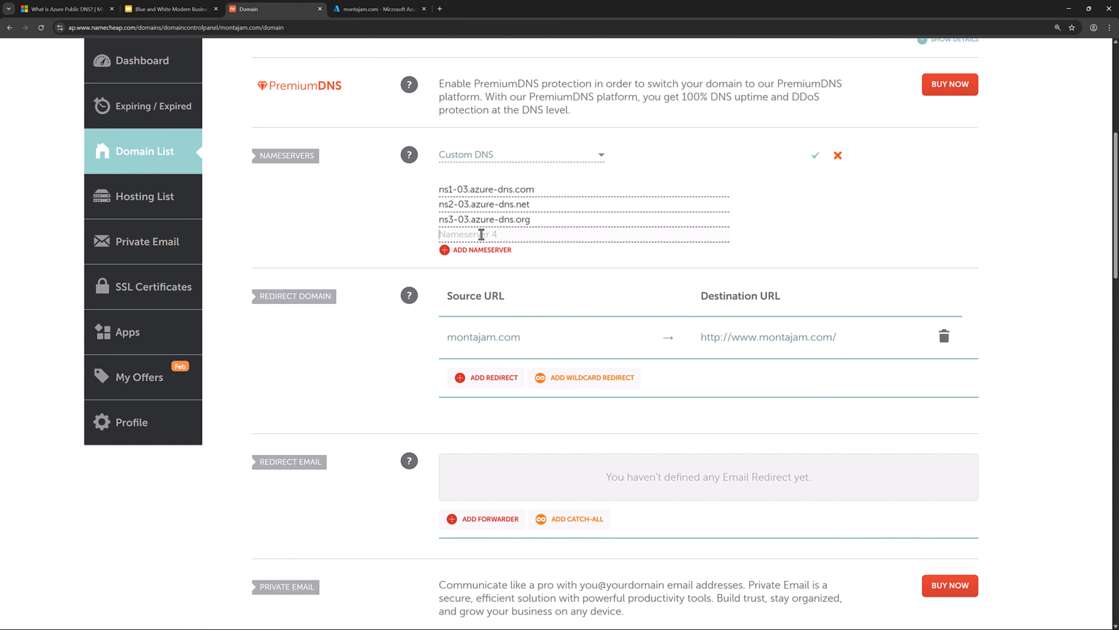
{"action": "key", "text": "ctrl+v"}
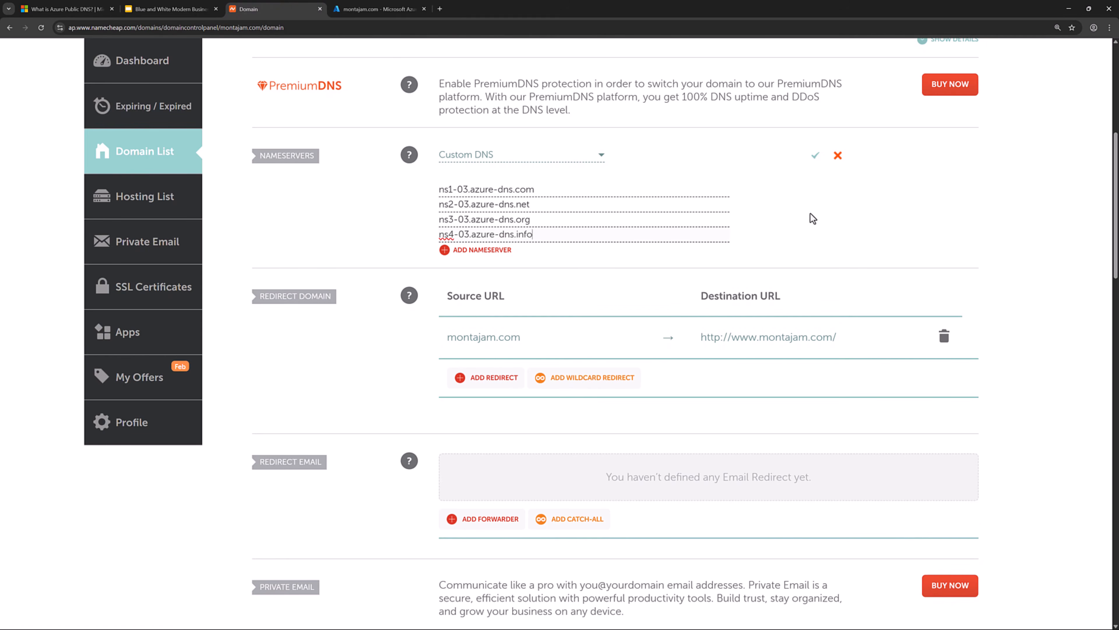
{"action": "left_click", "coordinate": [814, 156]}
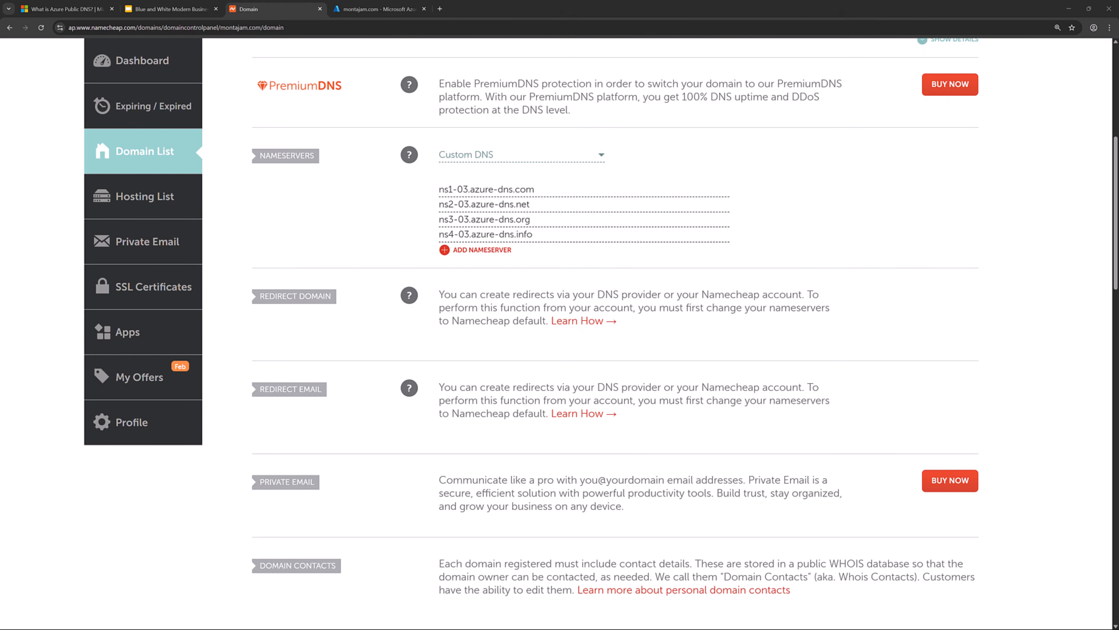
{"action": "left_click", "coordinate": [401, 9]}
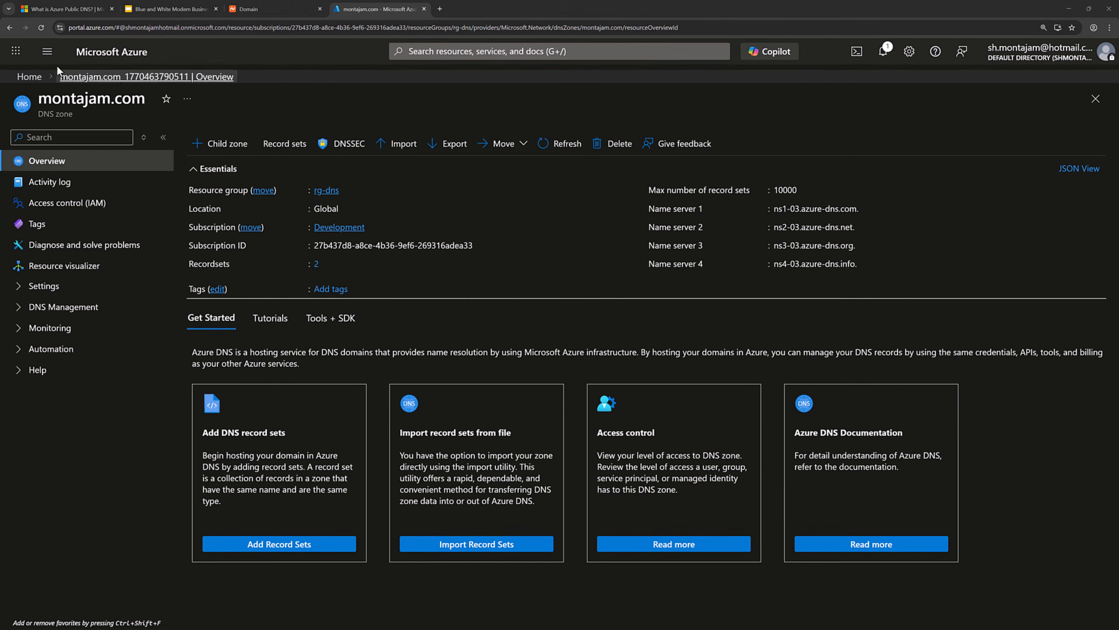
Start a new virtual machine named vm-web in resource group rg-dns.
{"action": "left_click", "coordinate": [48, 52]}
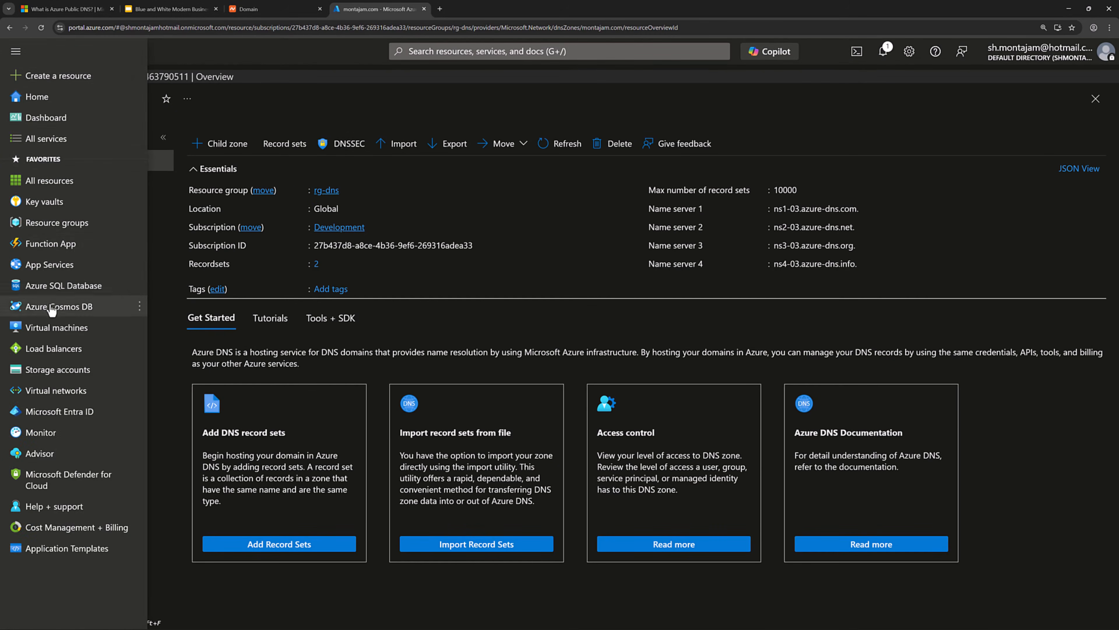
{"action": "left_click", "coordinate": [53, 329]}
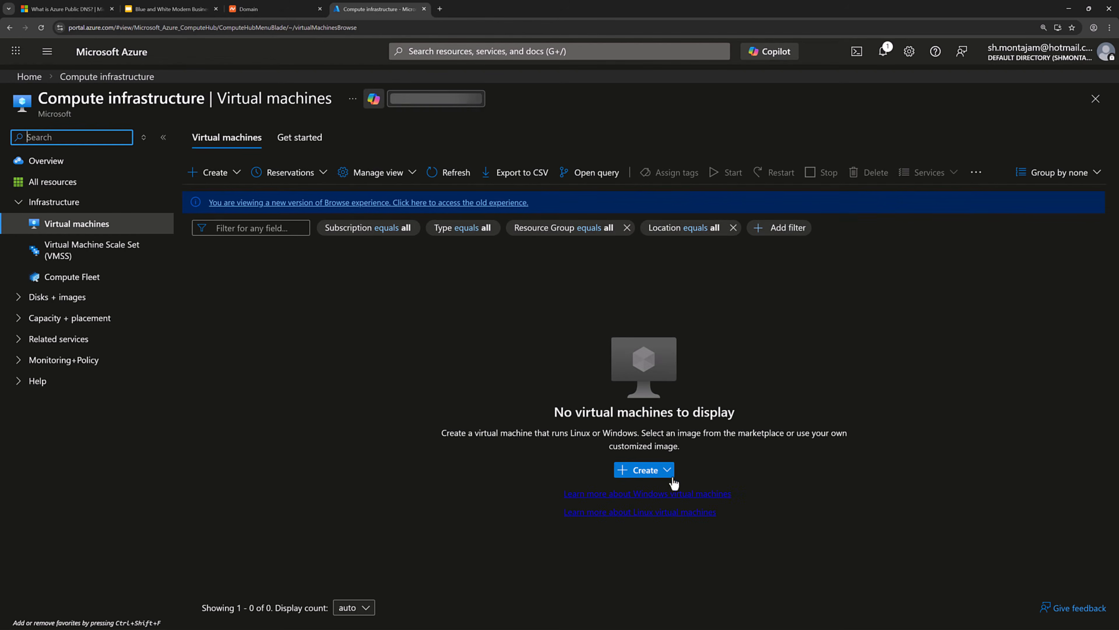
{"action": "left_click", "coordinate": [667, 472]}
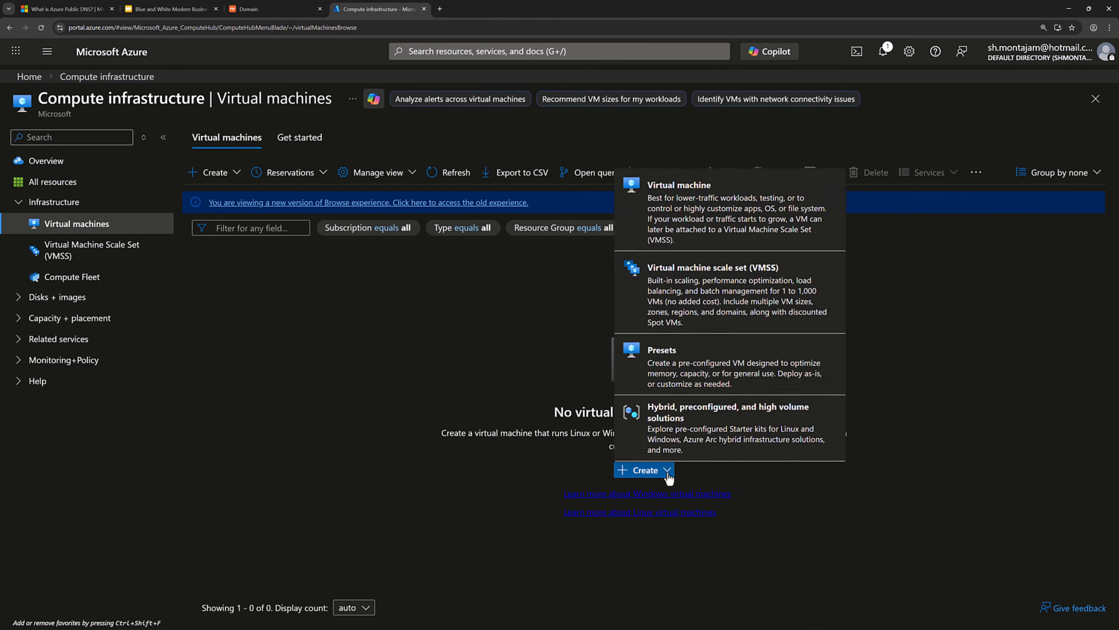
{"action": "left_click", "coordinate": [686, 226]}
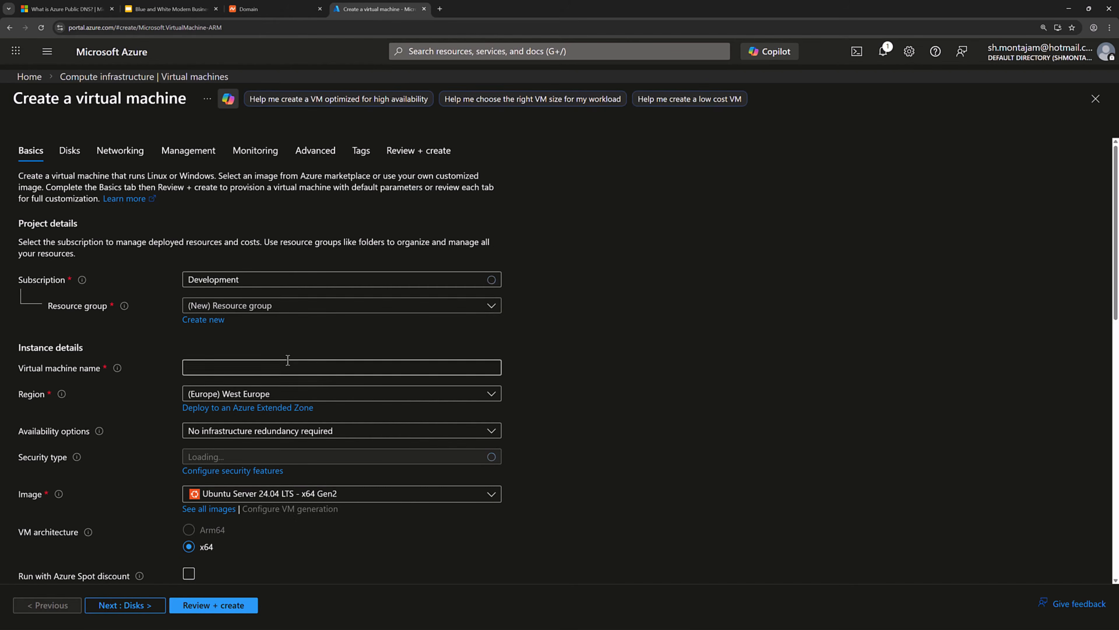
{"action": "left_click", "coordinate": [242, 305]}
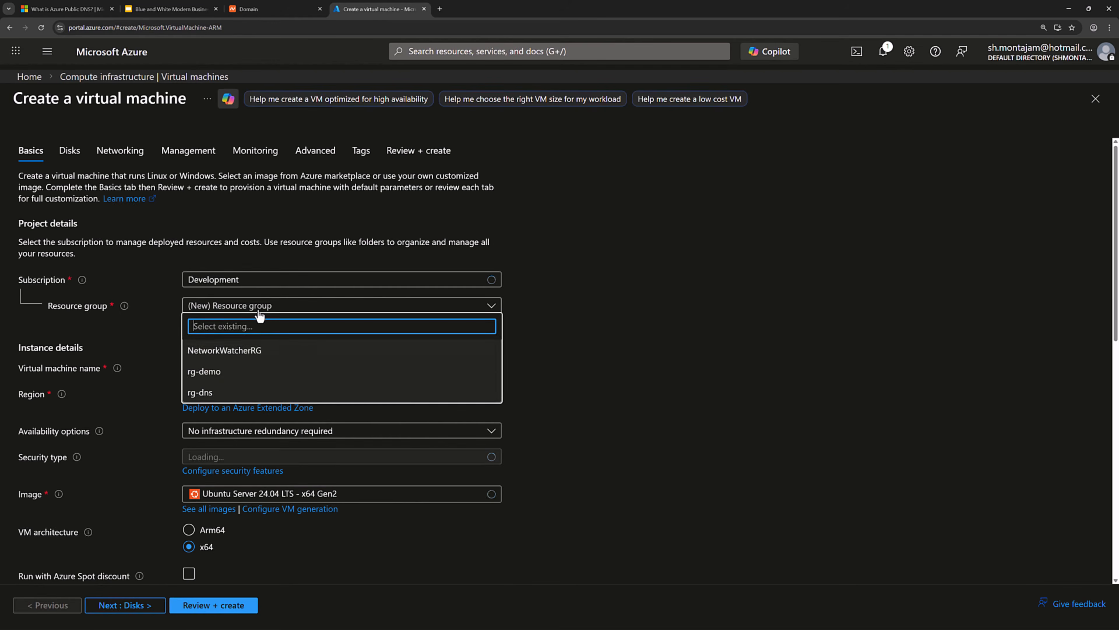
{"action": "left_click", "coordinate": [215, 392]}
{"action": "left_click", "coordinate": [216, 370]}
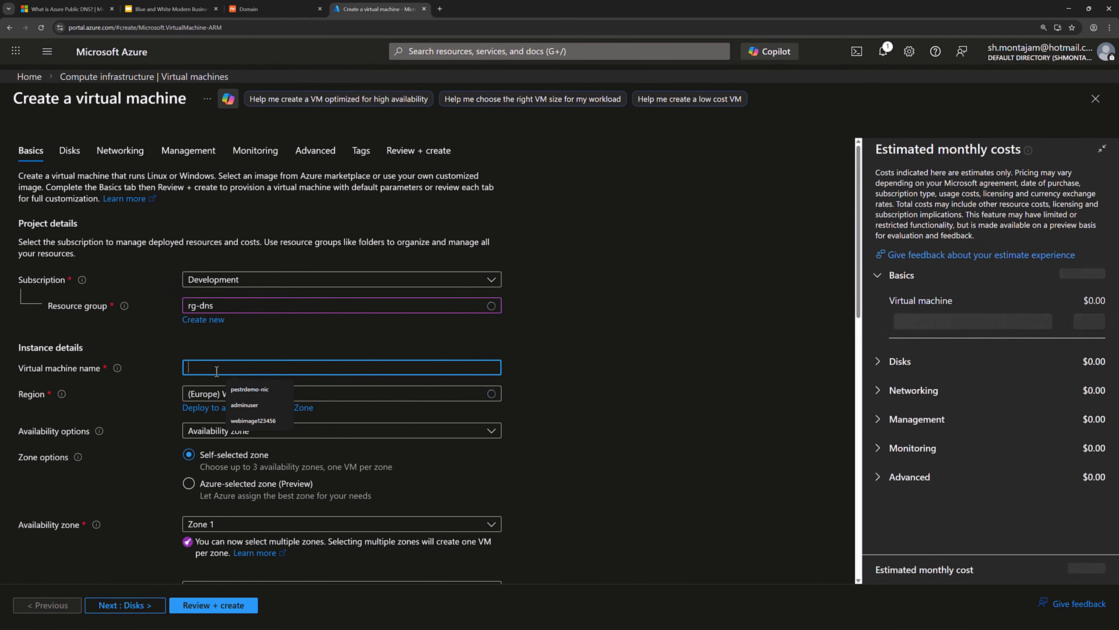
{"action": "type", "text": "vm-we"}
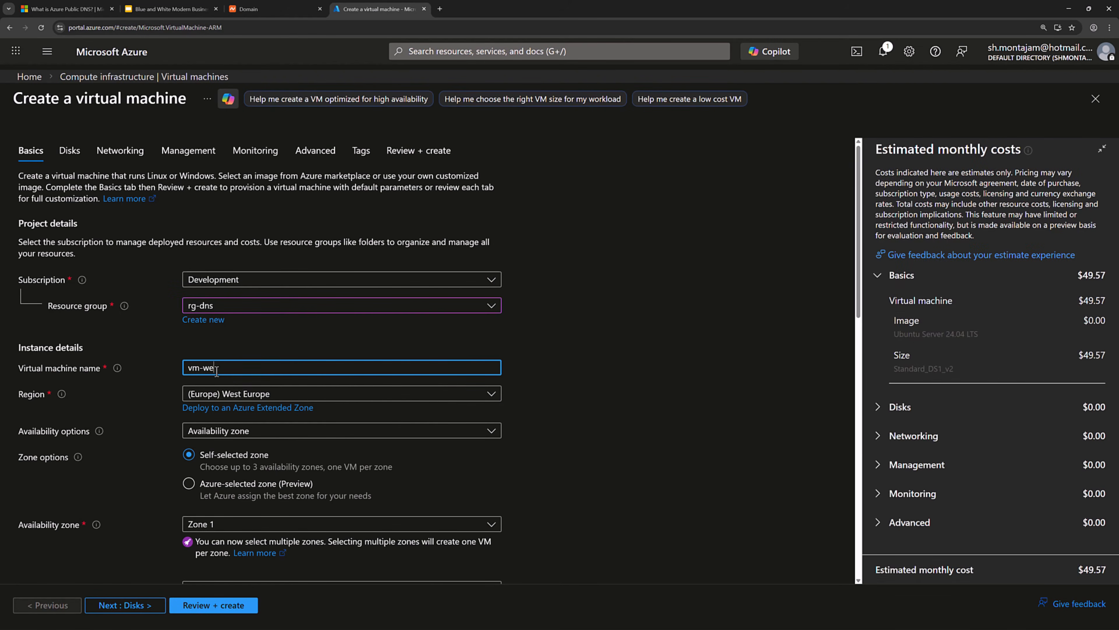
{"action": "type", "text": "b"}
Choose no infrastructure redundancy and the Windows Server 2025 Datacenter image.
{"action": "scroll", "coordinate": [348, 395], "scroll_direction": "down", "scroll_amount": 2}
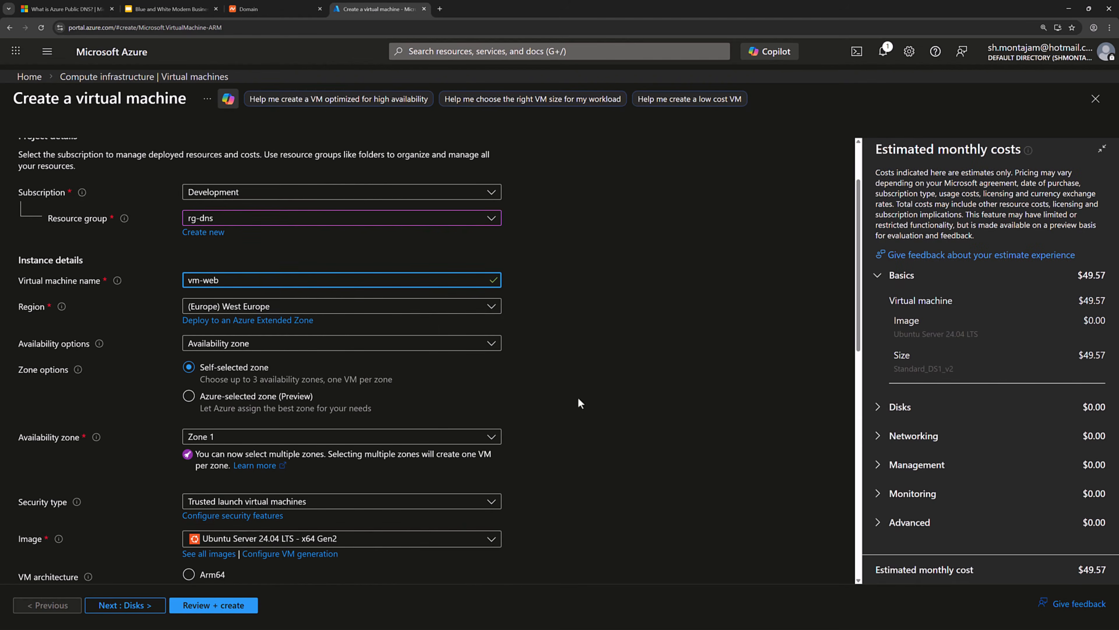
{"action": "left_click", "coordinate": [275, 343]}
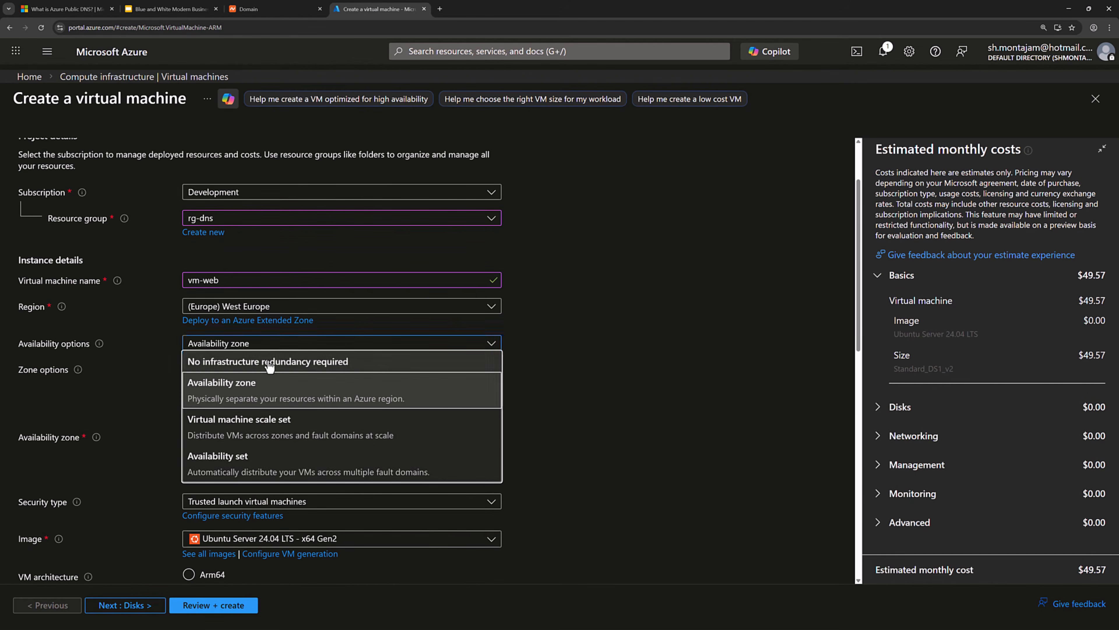
{"action": "left_click", "coordinate": [270, 360]}
{"action": "scroll", "coordinate": [409, 372], "scroll_direction": "down", "scroll_amount": 2}
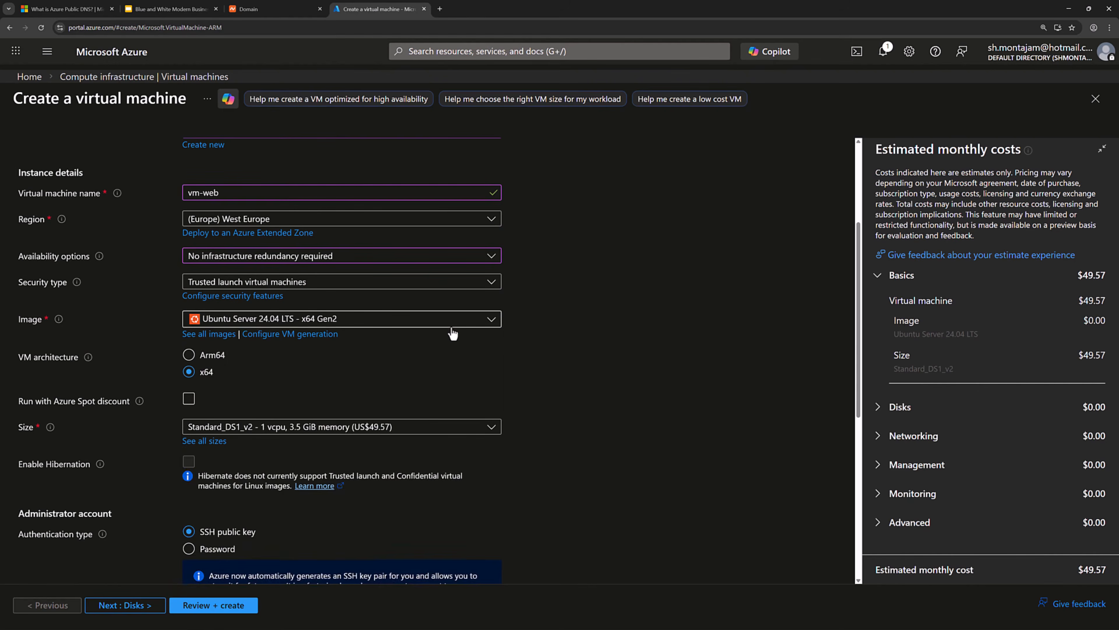
{"action": "left_click", "coordinate": [451, 320]}
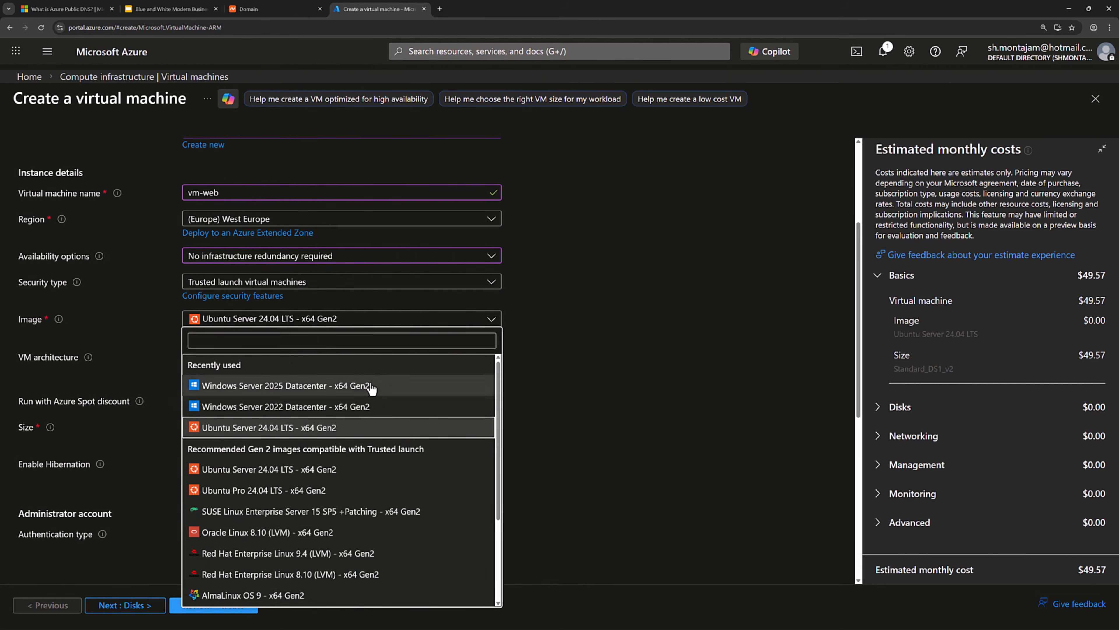
{"action": "left_click", "coordinate": [334, 385]}
Enter the administrator username and paste the admin password into both password fields.
{"action": "scroll", "coordinate": [617, 326], "scroll_direction": "down", "scroll_amount": 4}
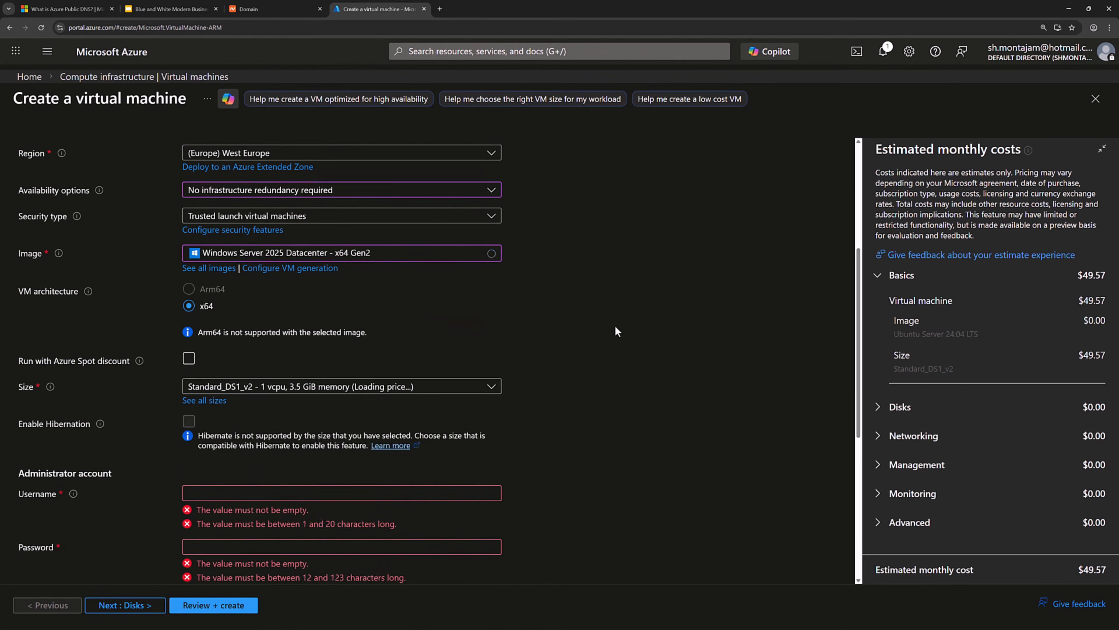
{"action": "scroll", "coordinate": [599, 338], "scroll_direction": "down", "scroll_amount": 2}
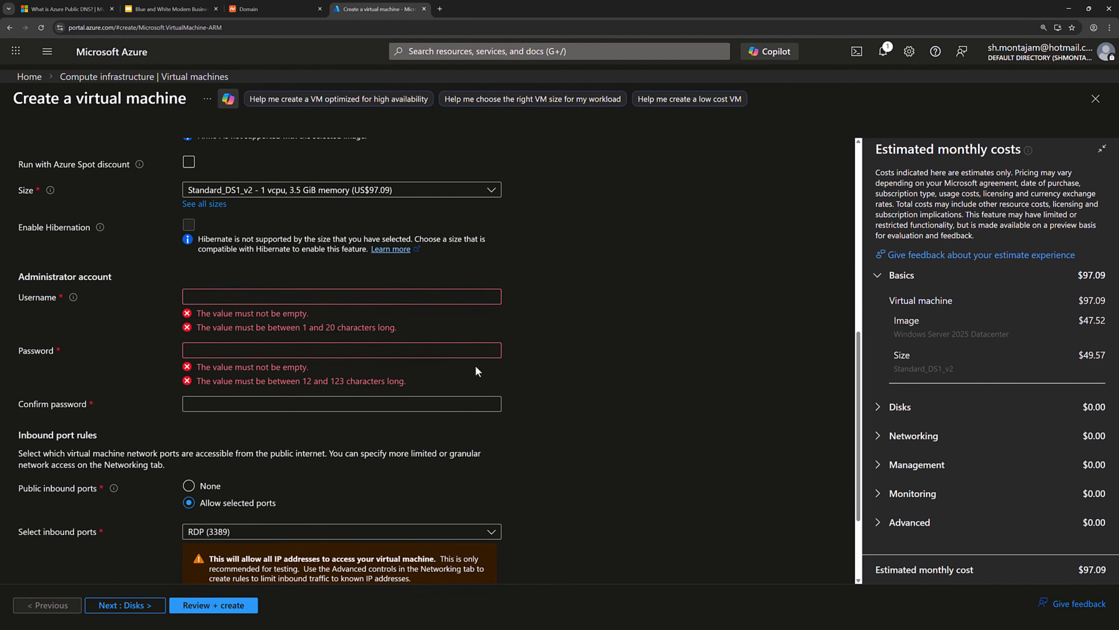
{"action": "left_click", "coordinate": [316, 298]}
{"action": "type", "text": "azureadmin"}
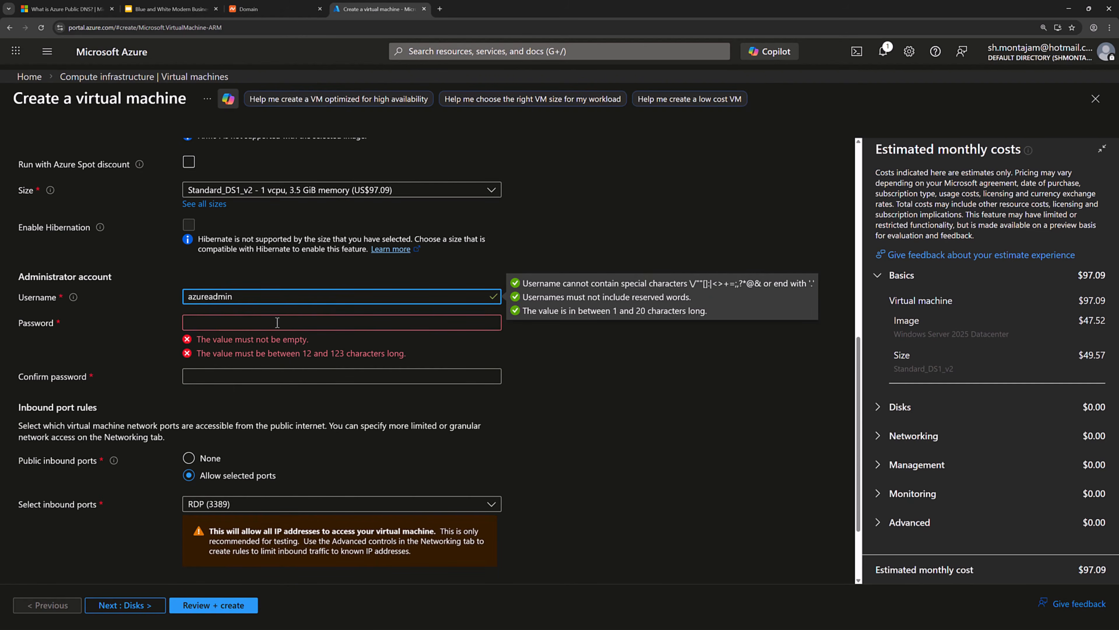
{"action": "left_click", "coordinate": [277, 322]}
{"action": "key", "text": "ctrl+v"}
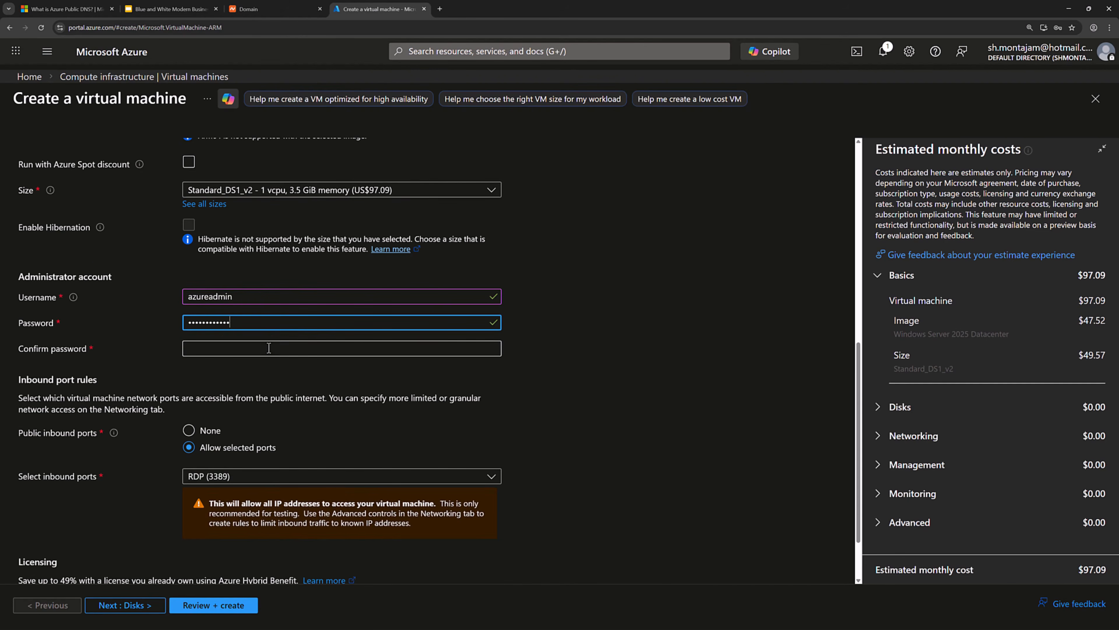
{"action": "left_click", "coordinate": [269, 348]}
{"action": "key", "text": "ctrl+v"}
{"action": "scroll", "coordinate": [492, 383], "scroll_direction": "down", "scroll_amount": 2}
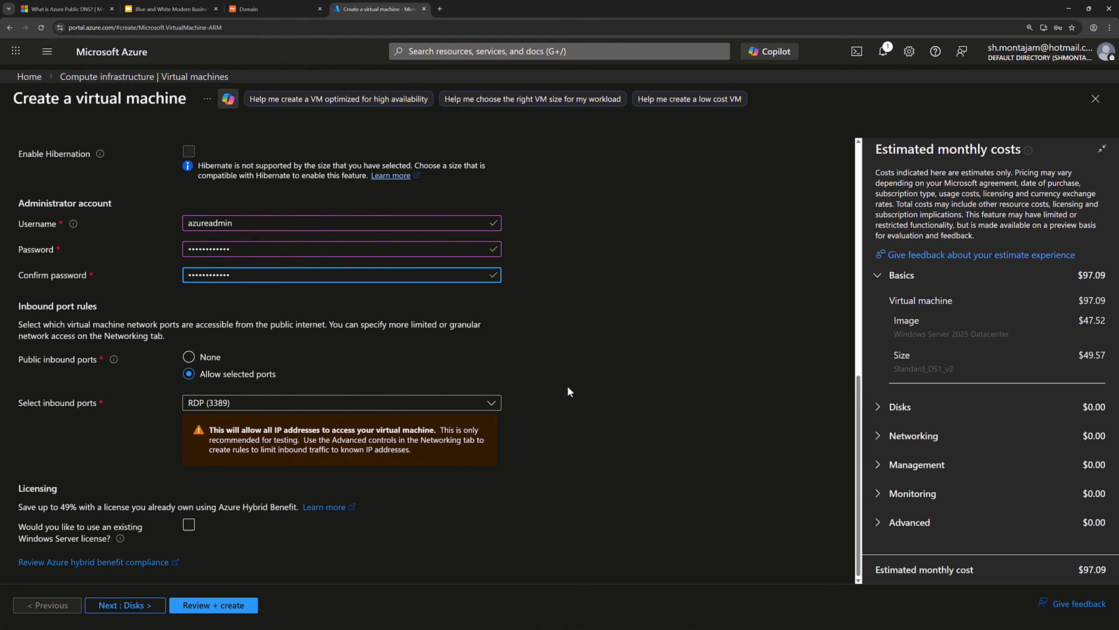
Skip past Disks, Networking and Management, disable boot diagnostics, and validate the VM.
{"action": "left_click", "coordinate": [146, 606]}
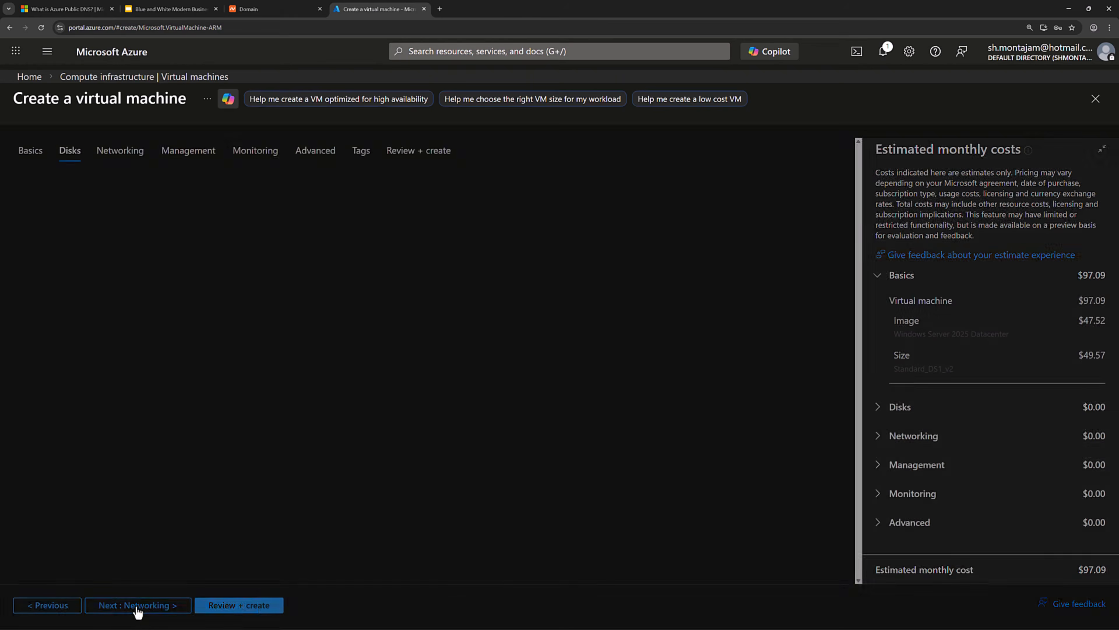
{"action": "left_click", "coordinate": [136, 609]}
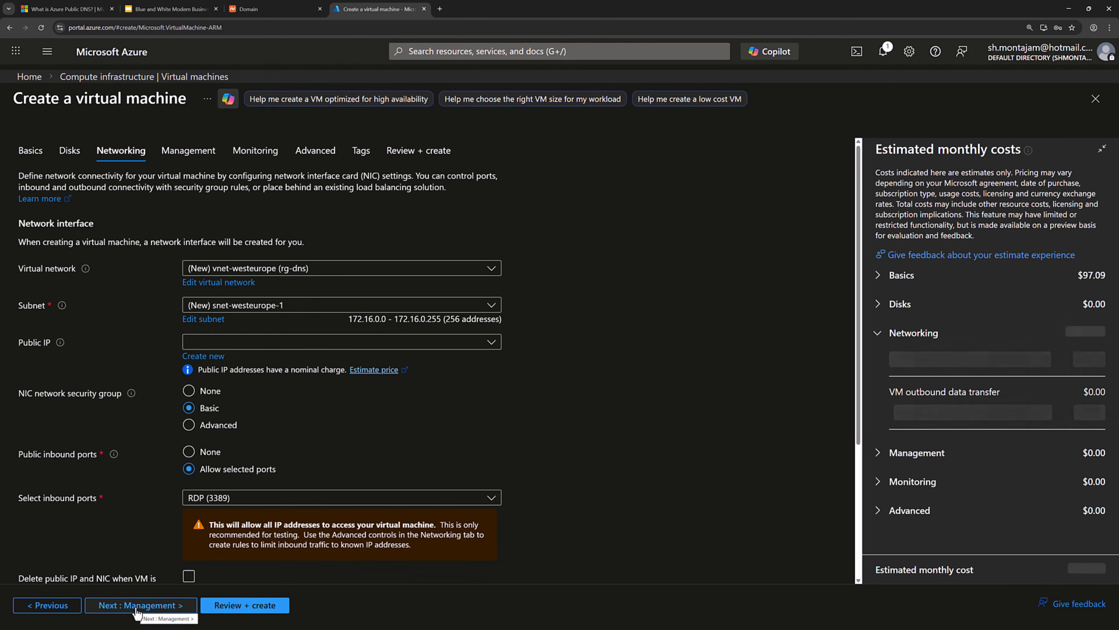
{"action": "left_click", "coordinate": [137, 609]}
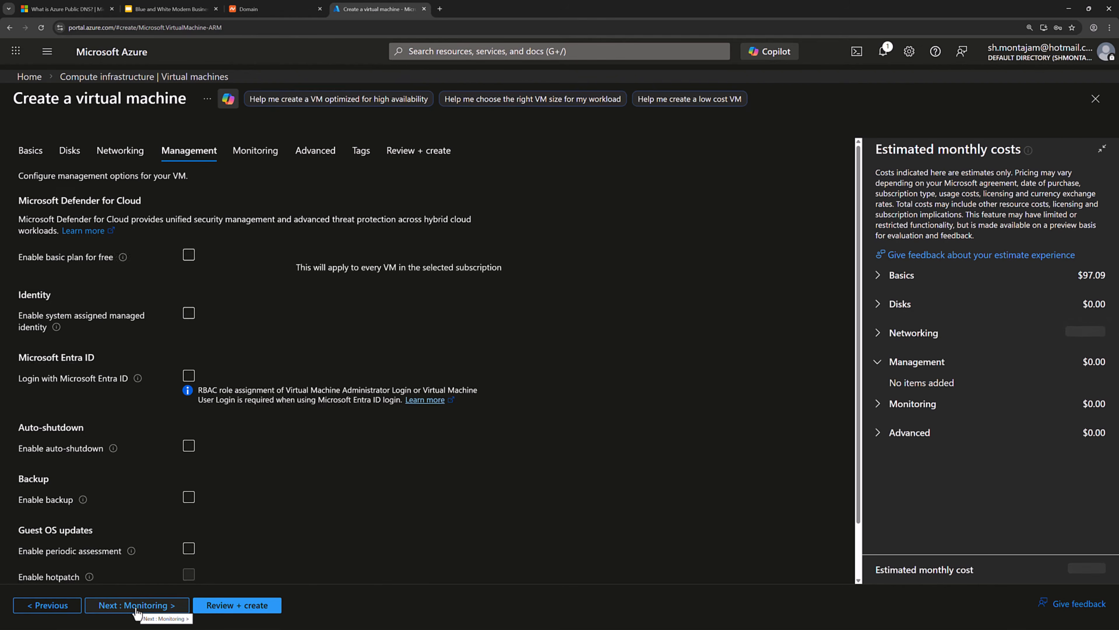
{"action": "left_click", "coordinate": [136, 609]}
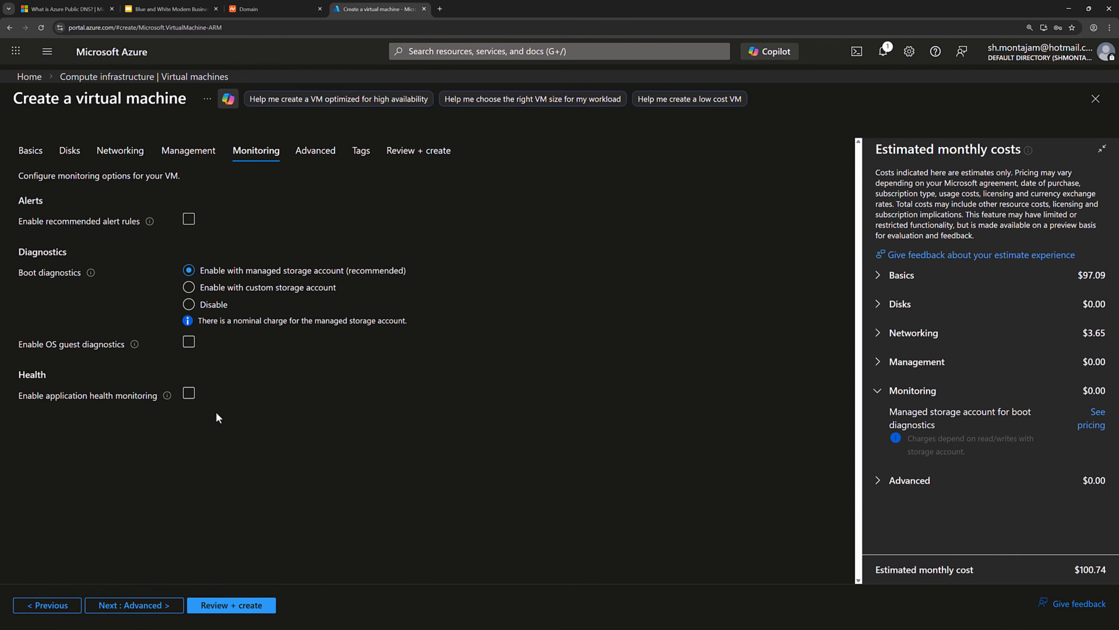
{"action": "left_click", "coordinate": [218, 309]}
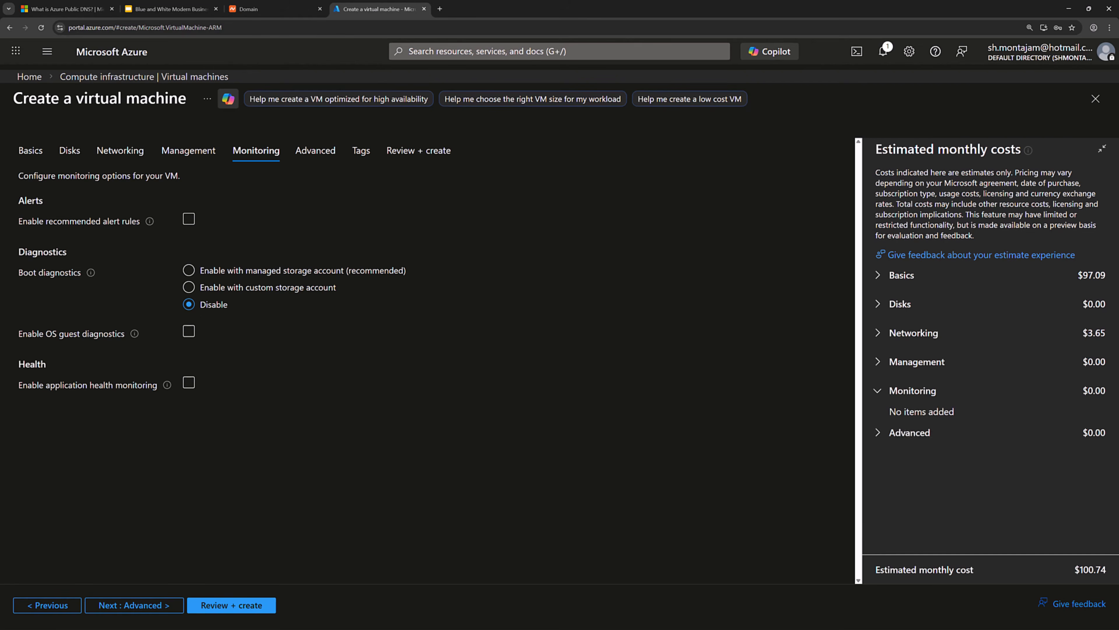
{"action": "left_click", "coordinate": [243, 613]}
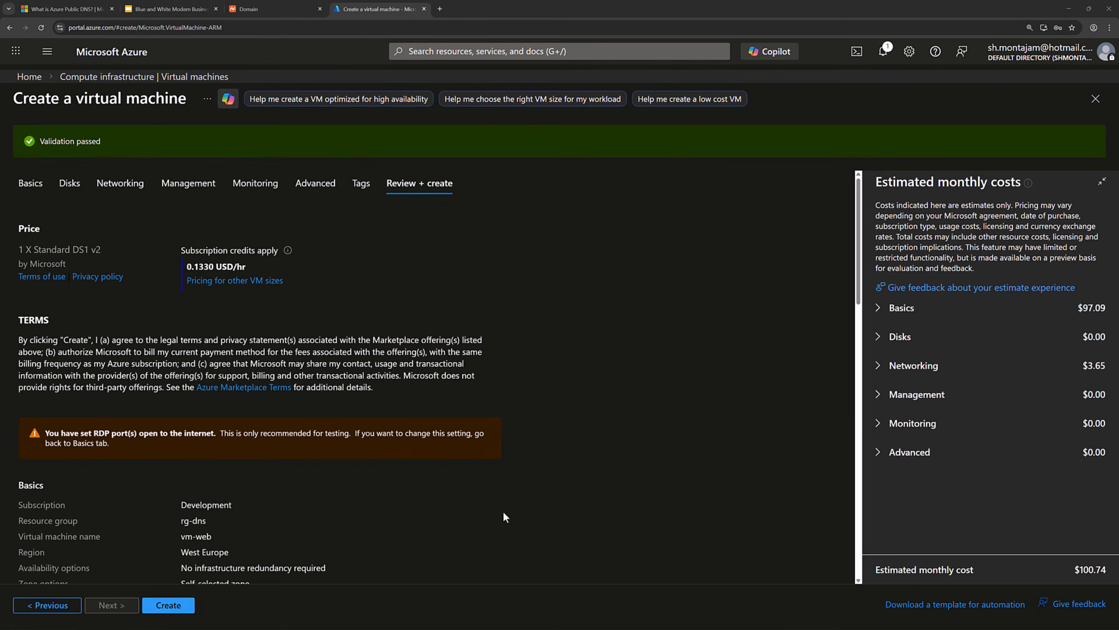
Deploy vm-web, then open its Connect page once it is running.
{"action": "left_click", "coordinate": [184, 603]}
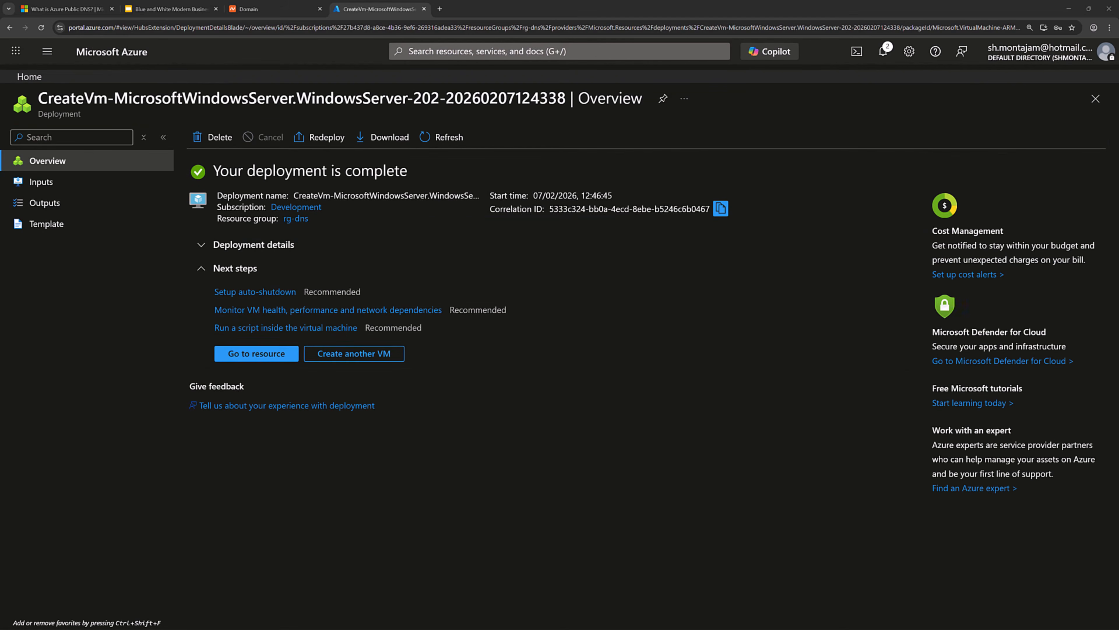
{"action": "left_click", "coordinate": [257, 354]}
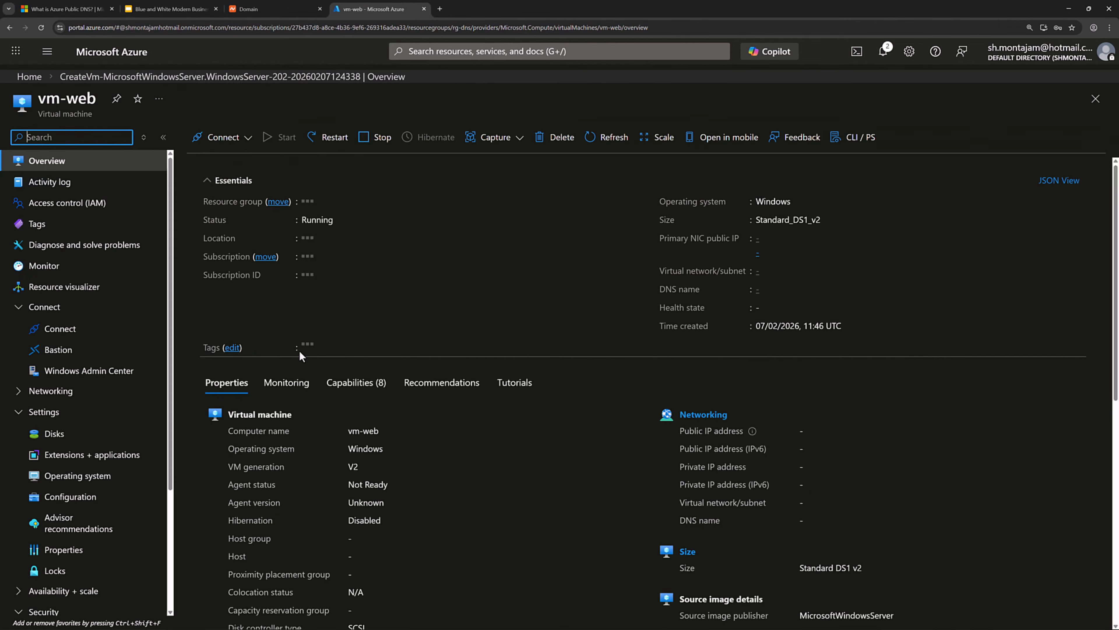
{"action": "left_click", "coordinate": [252, 211]}
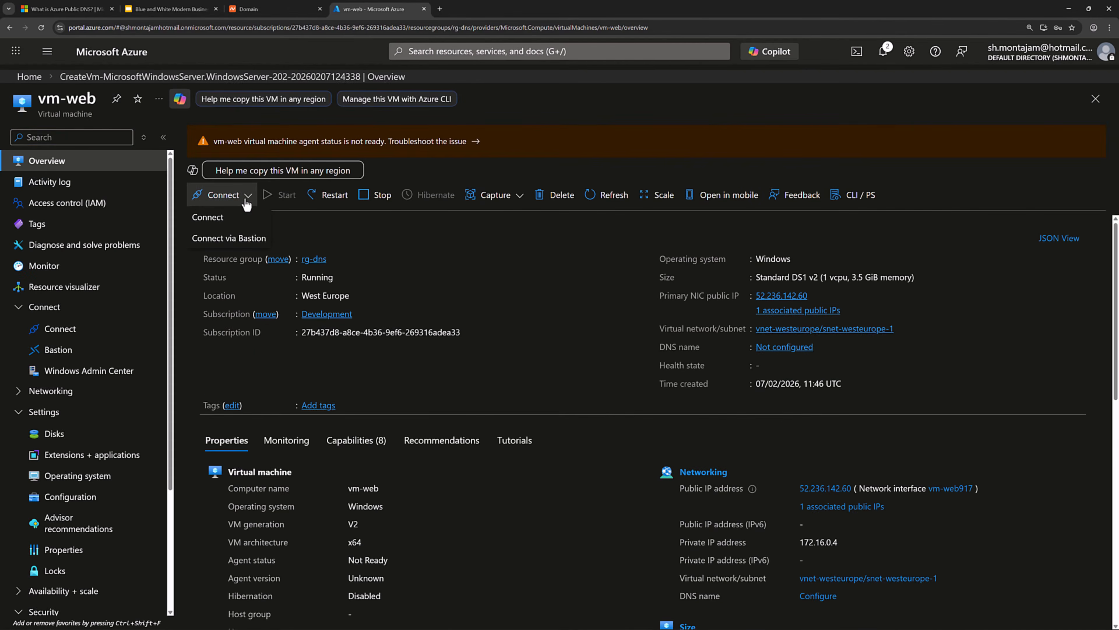
{"action": "left_click", "coordinate": [217, 216]}
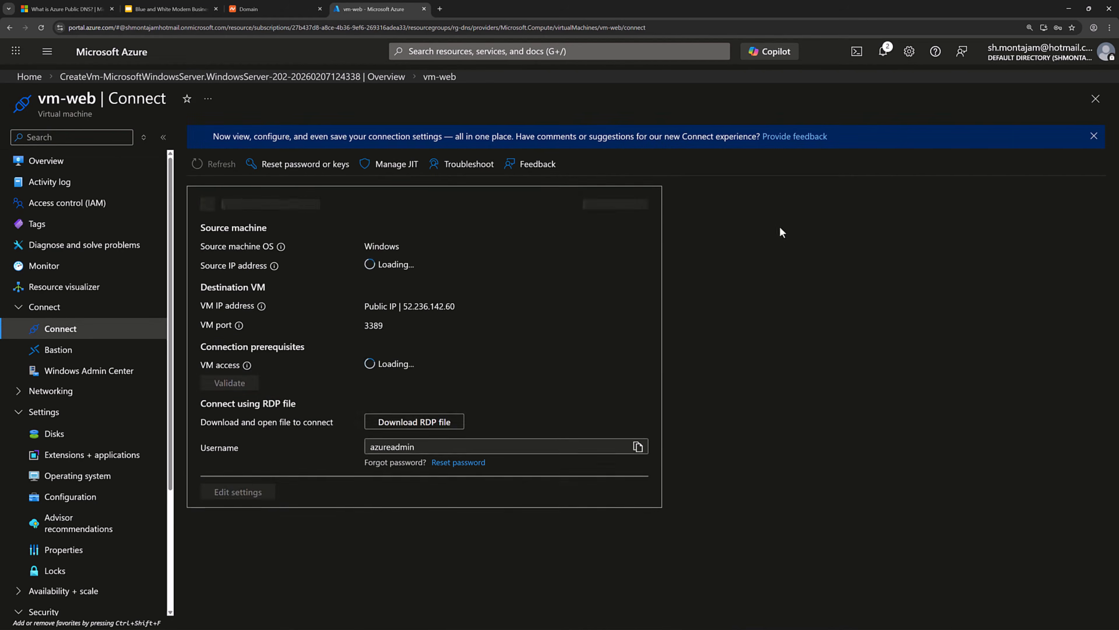
Download vm-web's RDP file and sign in with the administrator password.
{"action": "left_click", "coordinate": [437, 427]}
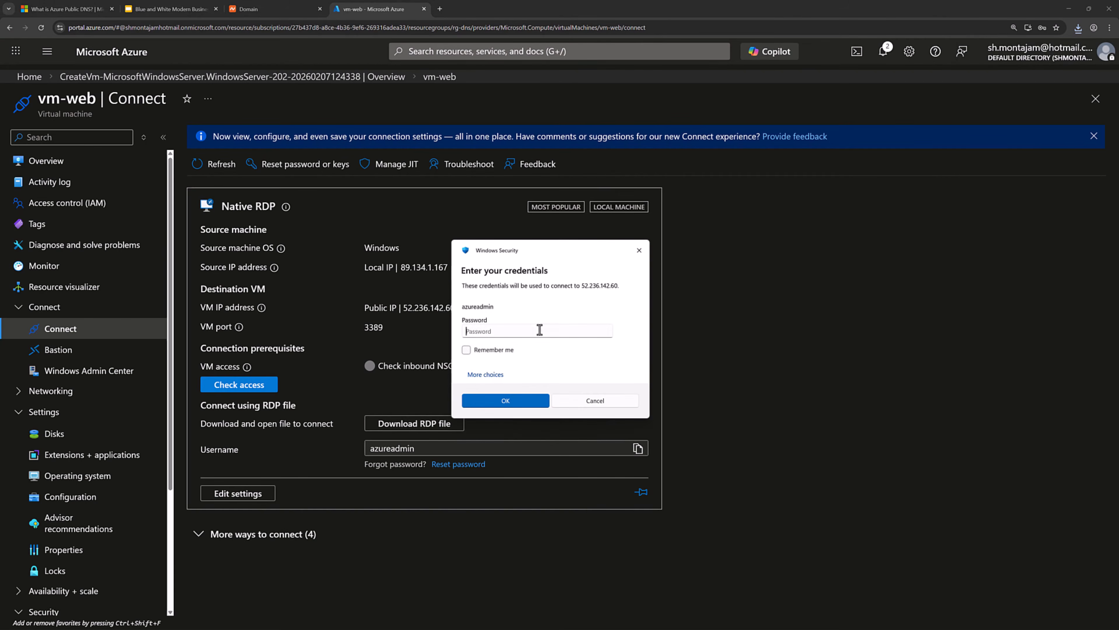
{"action": "left_click", "coordinate": [539, 331]}
{"action": "type", "text": "••••••••••••"}
{"action": "key", "text": "Return"}
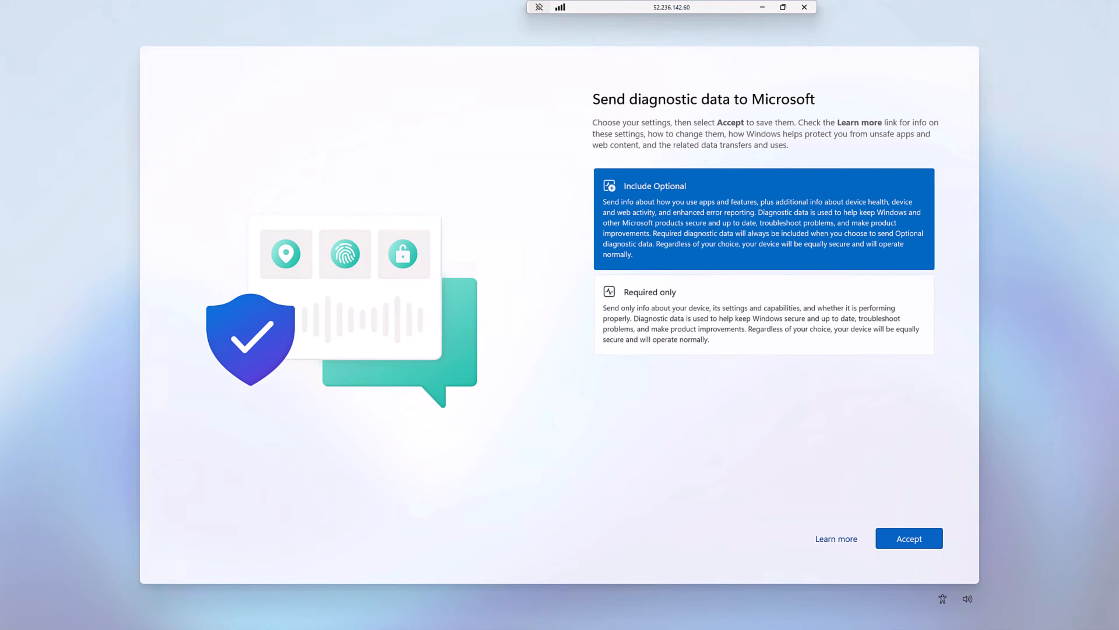
Accept the diagnostic-data choice and take Add Roles and Features to the server roles list.
{"action": "left_click", "coordinate": [922, 537]}
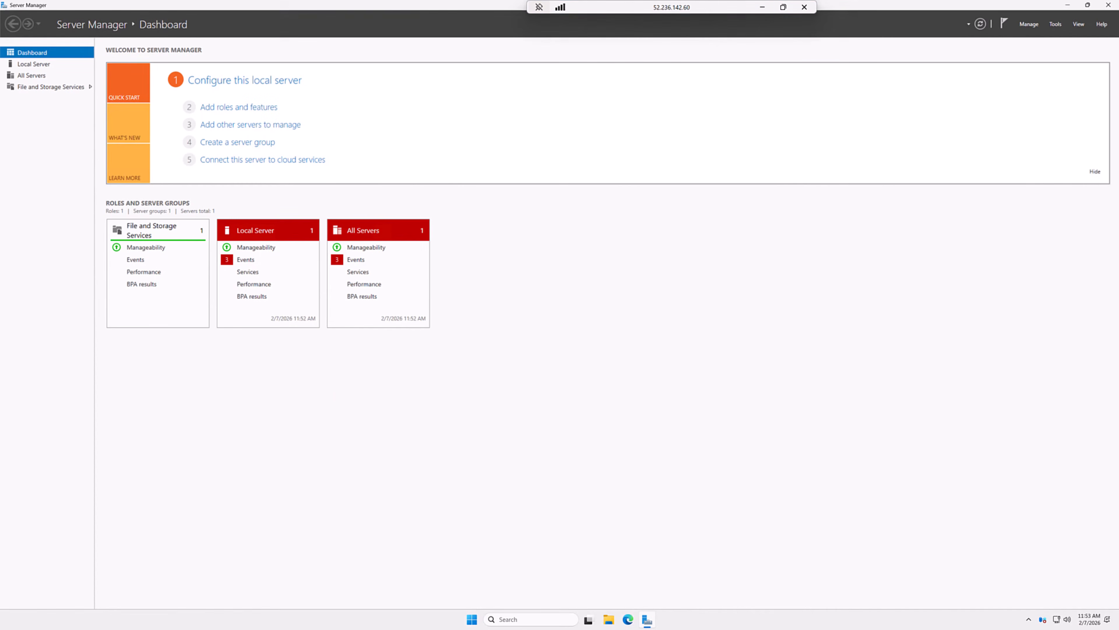
{"action": "left_click", "coordinate": [258, 108]}
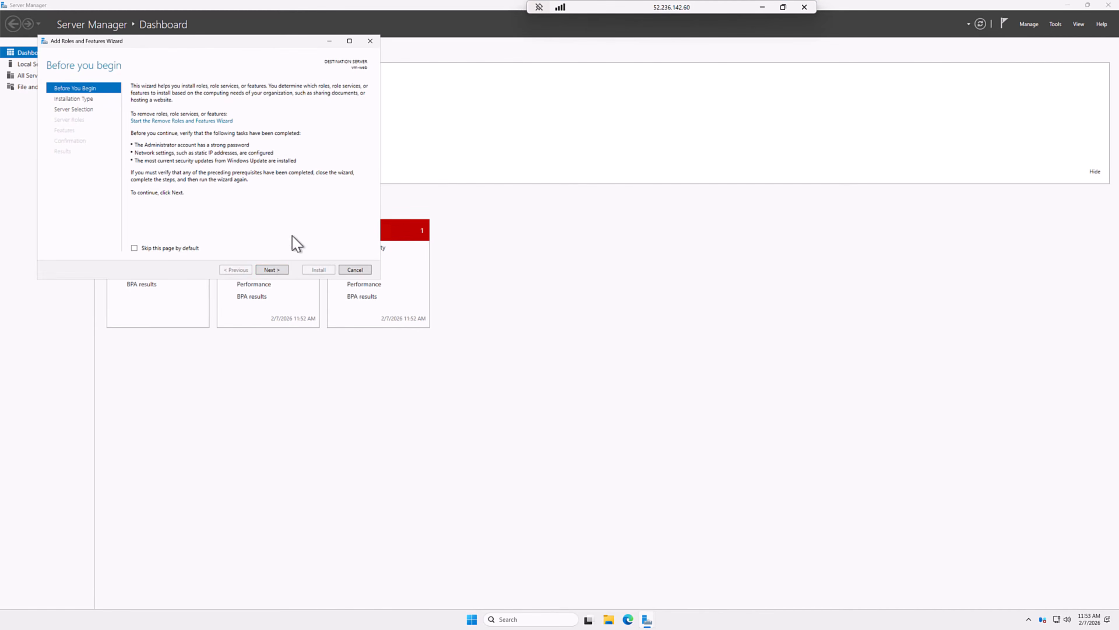
{"action": "left_click", "coordinate": [277, 271]}
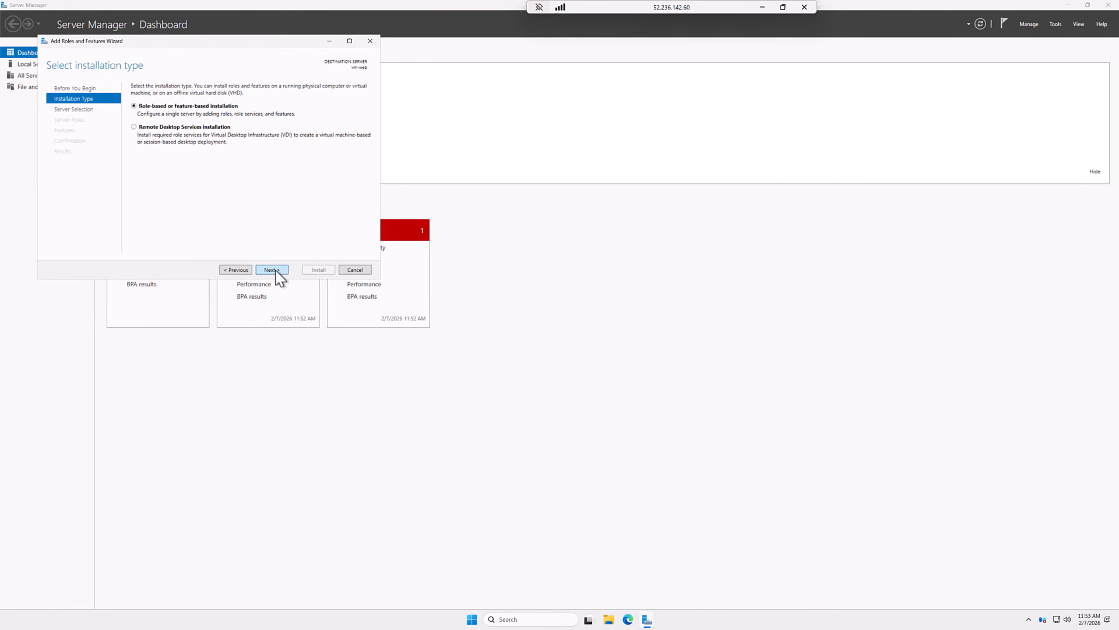
{"action": "left_click", "coordinate": [277, 270]}
{"action": "left_click", "coordinate": [275, 270]}
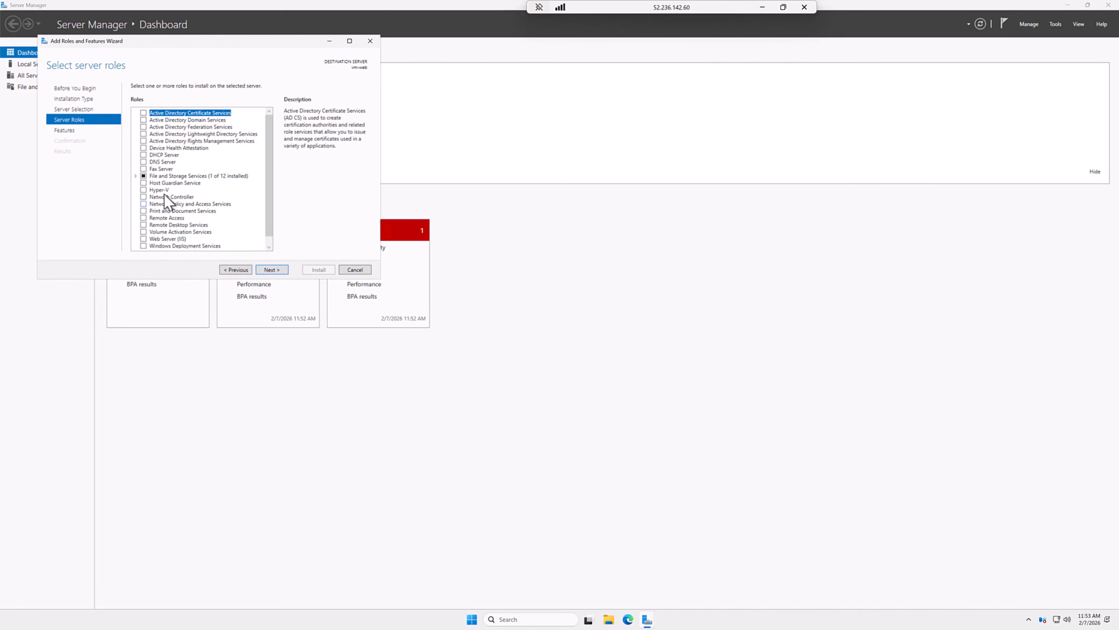
{"action": "scroll", "coordinate": [181, 169], "scroll_direction": "down", "scroll_amount": 1}
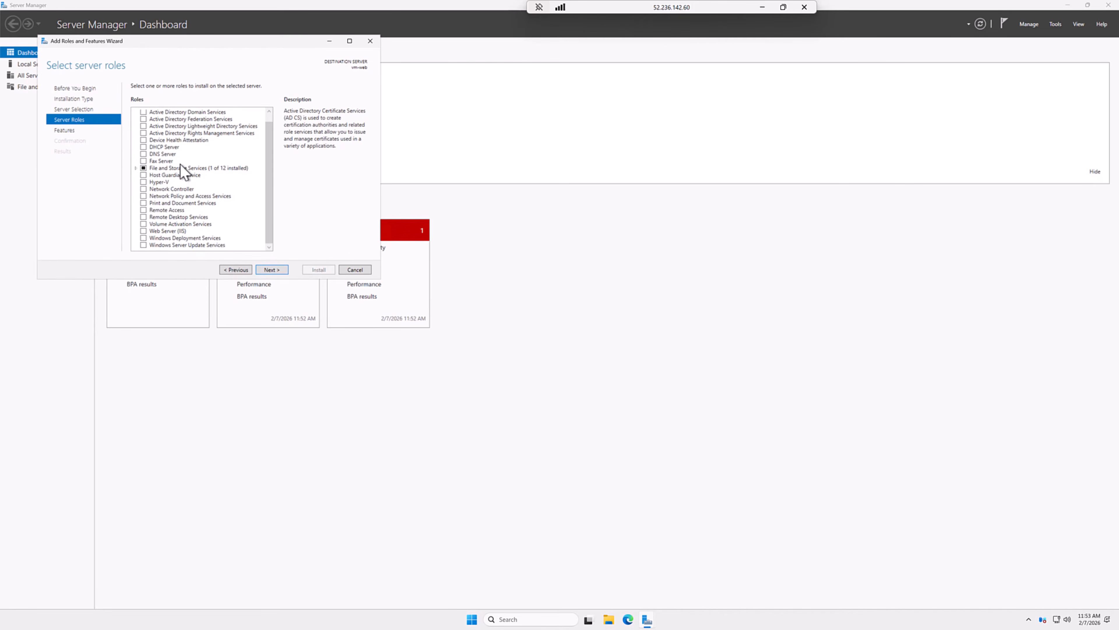
Install Web Server (IIS) with its management tools, then select public IP 52.236.142.60 in Azure.
{"action": "left_click", "coordinate": [182, 231]}
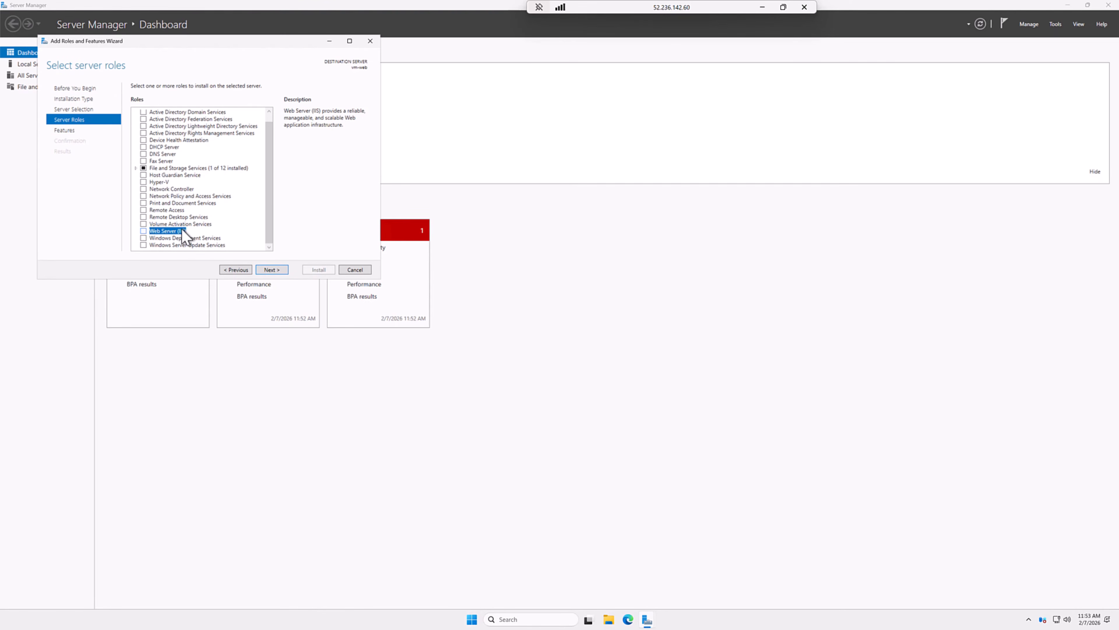
{"action": "left_click", "coordinate": [143, 230]}
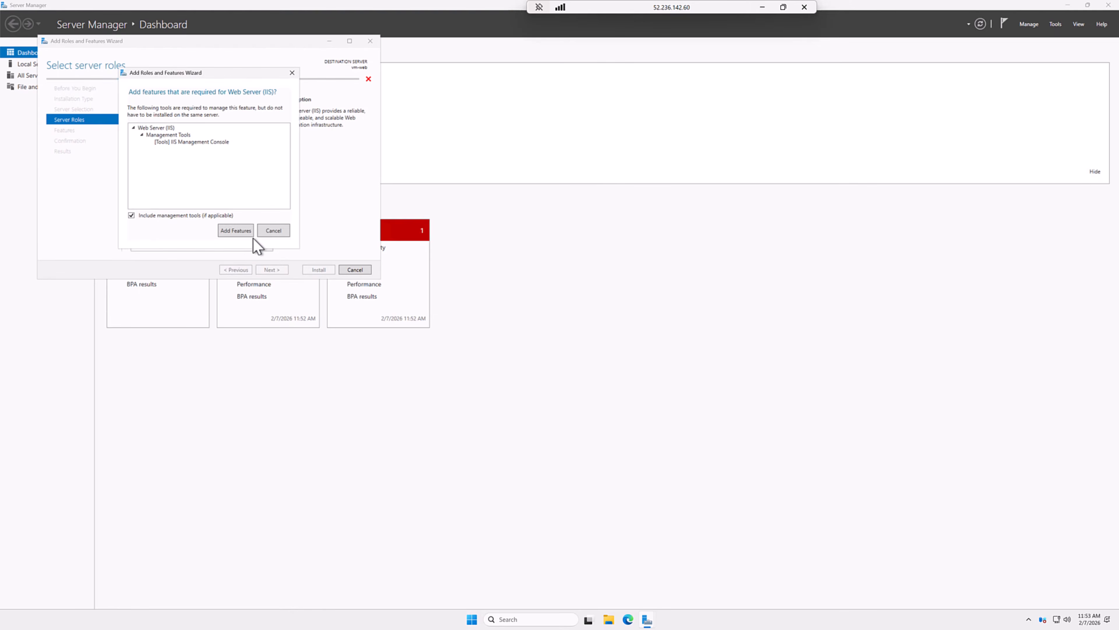
{"action": "left_click", "coordinate": [241, 233]}
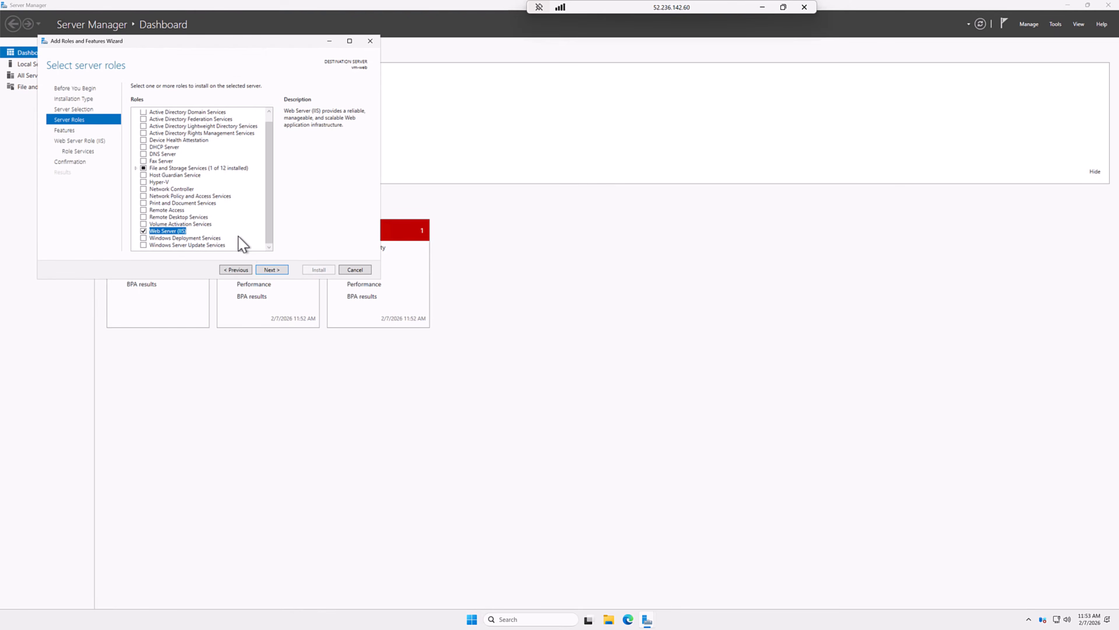
{"action": "left_click", "coordinate": [269, 270]}
{"action": "left_click", "coordinate": [270, 271]}
{"action": "left_click", "coordinate": [270, 270]}
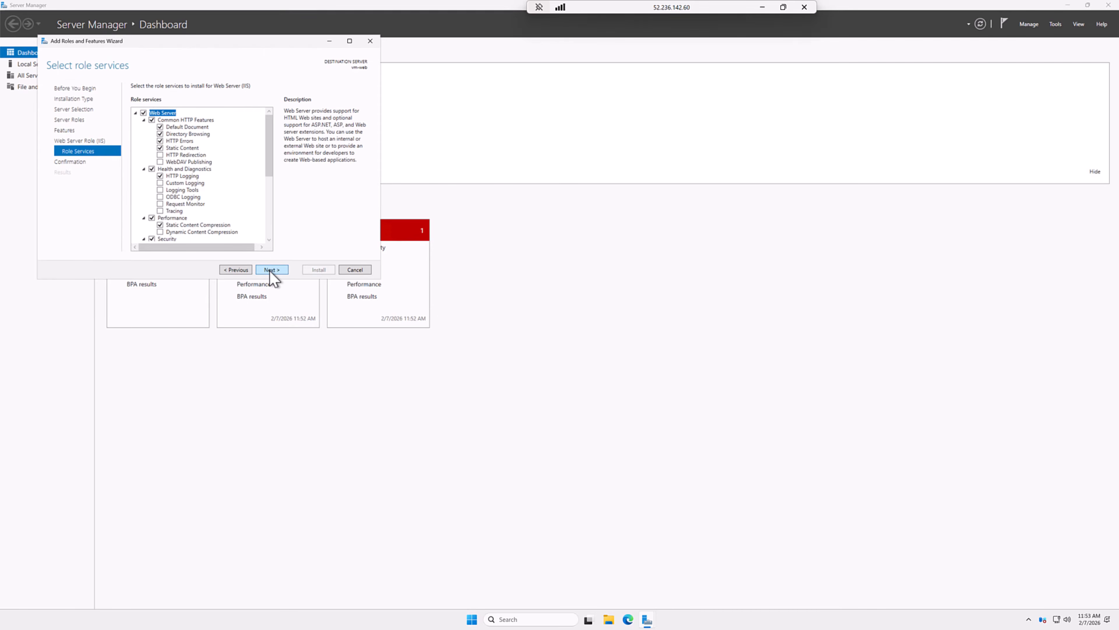
{"action": "left_click", "coordinate": [270, 270]}
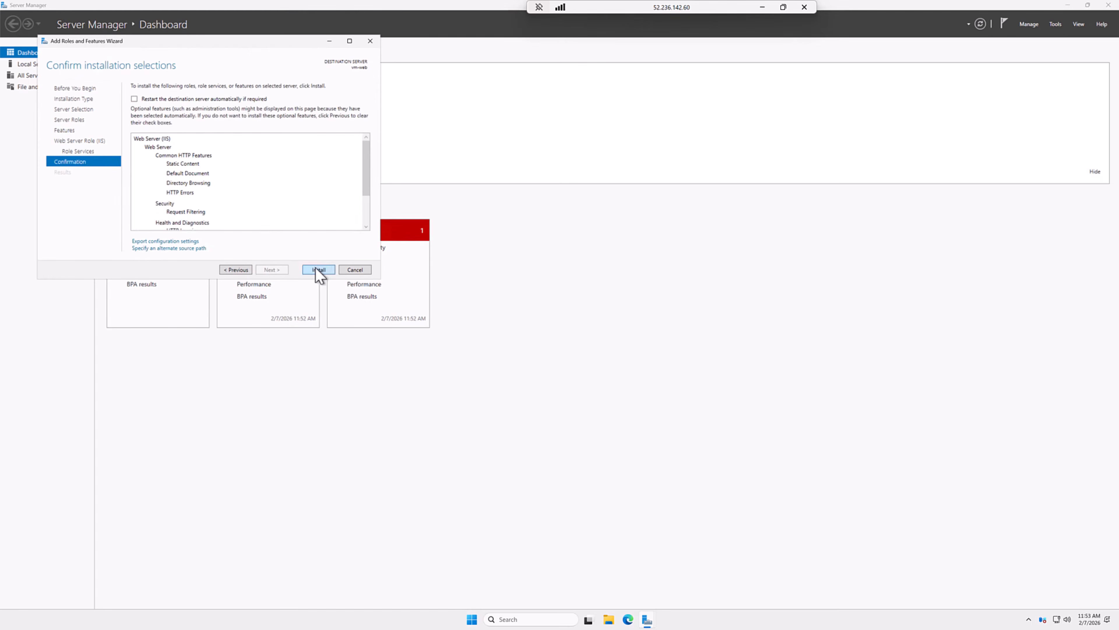
{"action": "left_click", "coordinate": [318, 270]}
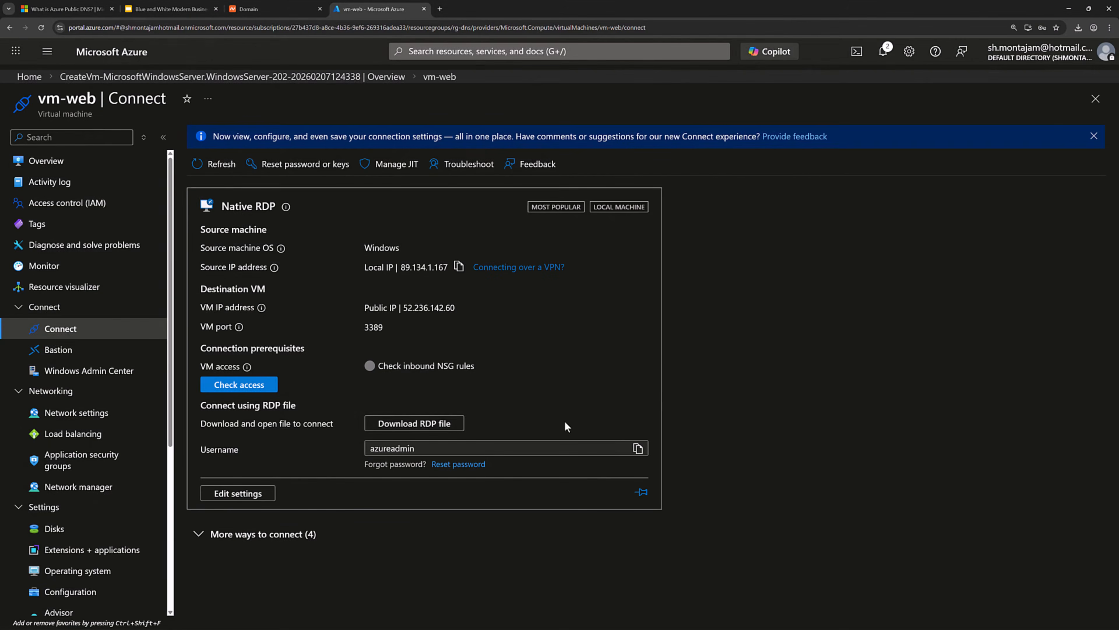
{"action": "left_click", "coordinate": [53, 164]}
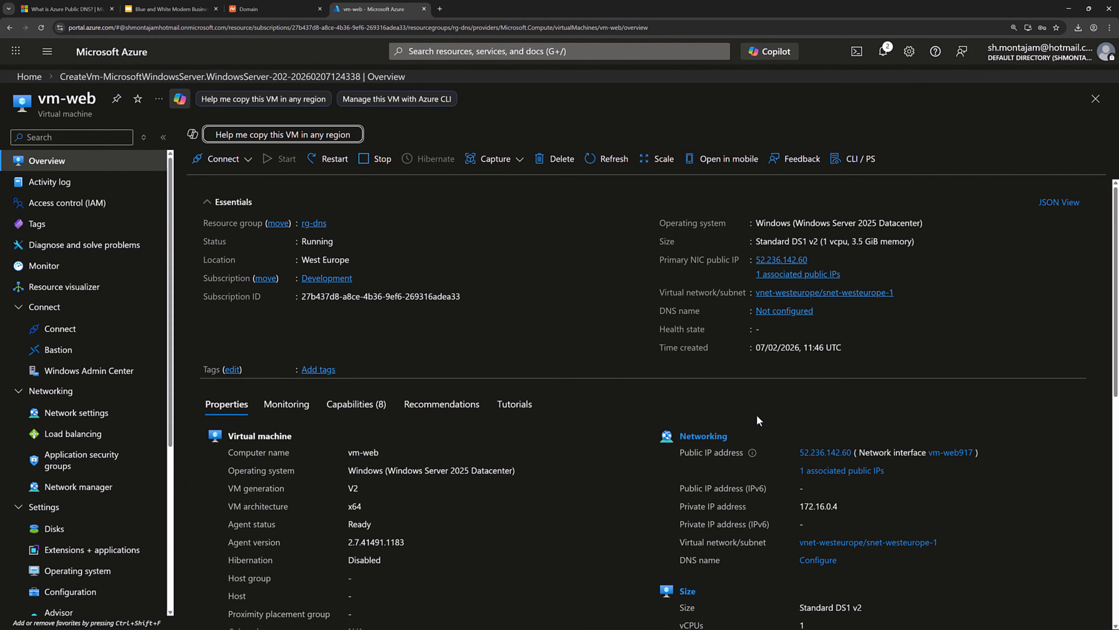
{"action": "left_click_drag", "start_coordinate": [799, 454], "coordinate": [850, 458]}
{"action": "key", "text": "ctrl+c"}
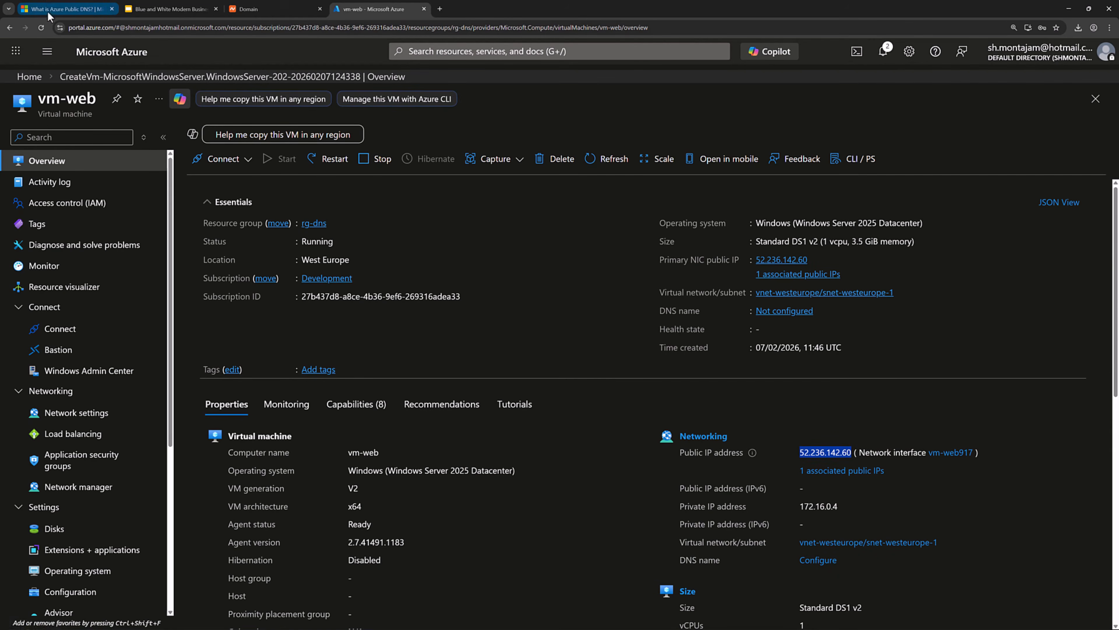
Load 52.236.142.60 in the first Chrome tab and see it time out as unreachable.
{"action": "left_click", "coordinate": [66, 9]}
{"action": "left_click", "coordinate": [189, 29]}
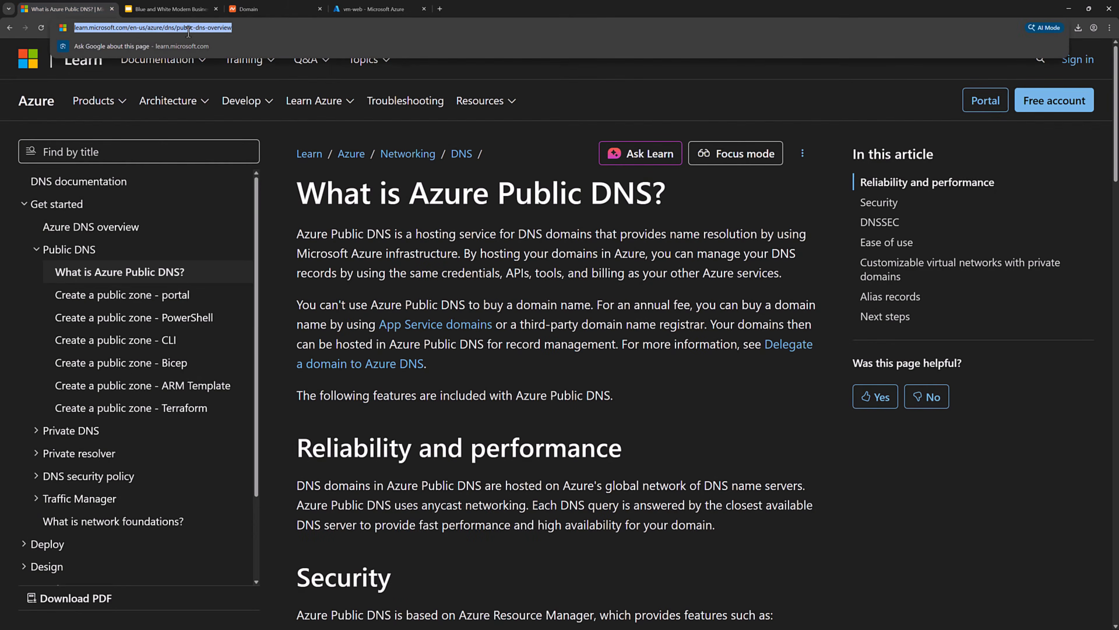
{"action": "key", "text": "ctrl+v"}
{"action": "key", "text": "Return"}
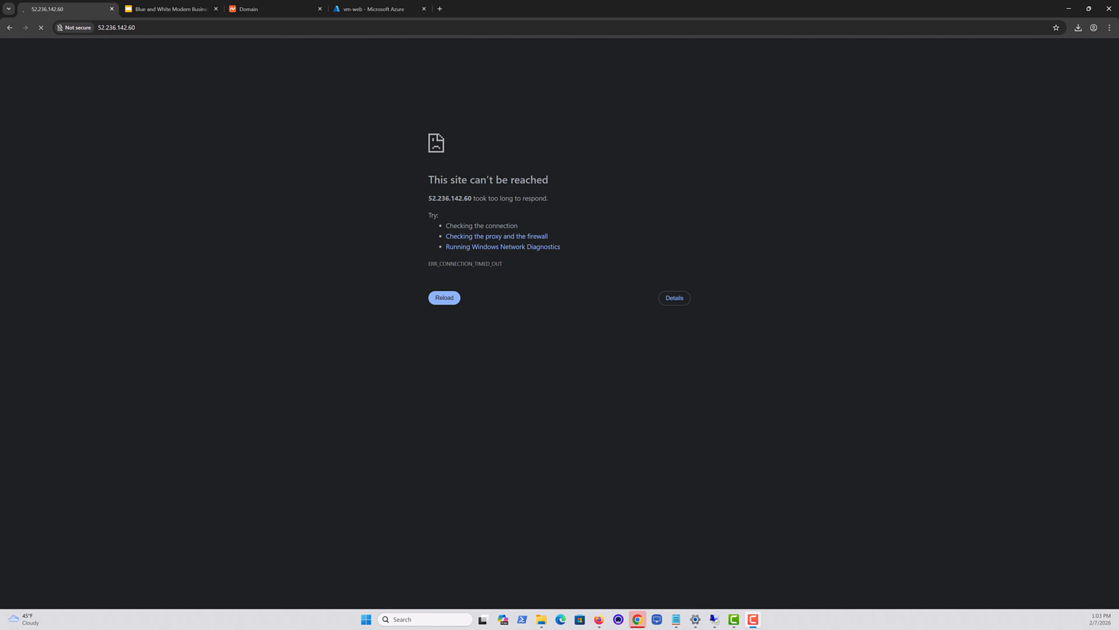
{"action": "left_click", "coordinate": [374, 9]}
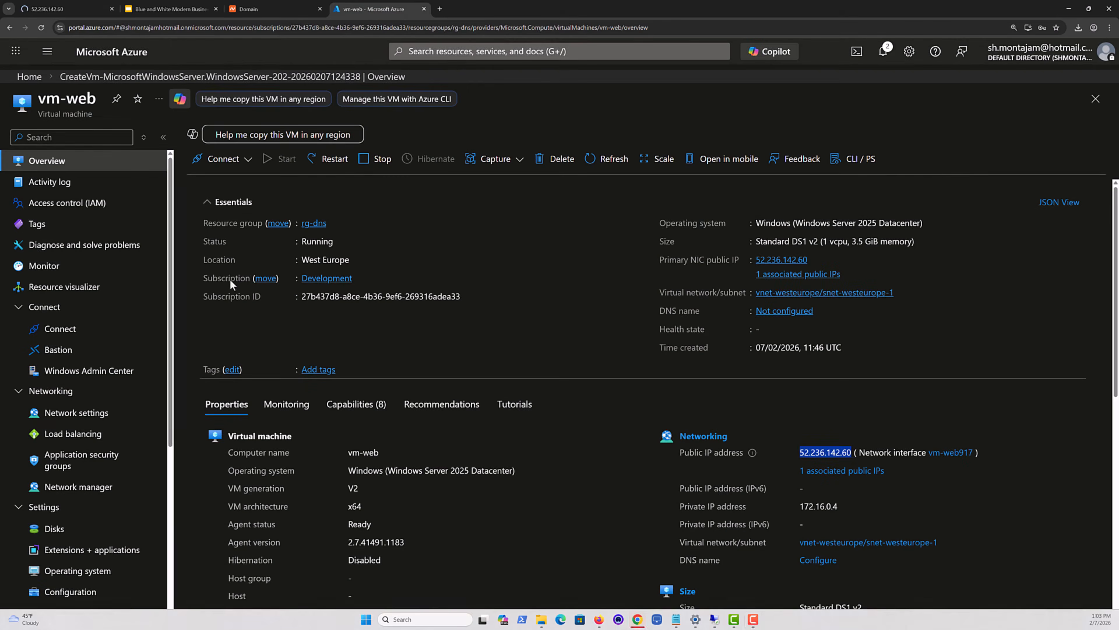
From vm-web's Network settings, start a new inbound port rule for vm-web-nsg.
{"action": "scroll", "coordinate": [39, 428], "scroll_direction": "down", "scroll_amount": 2}
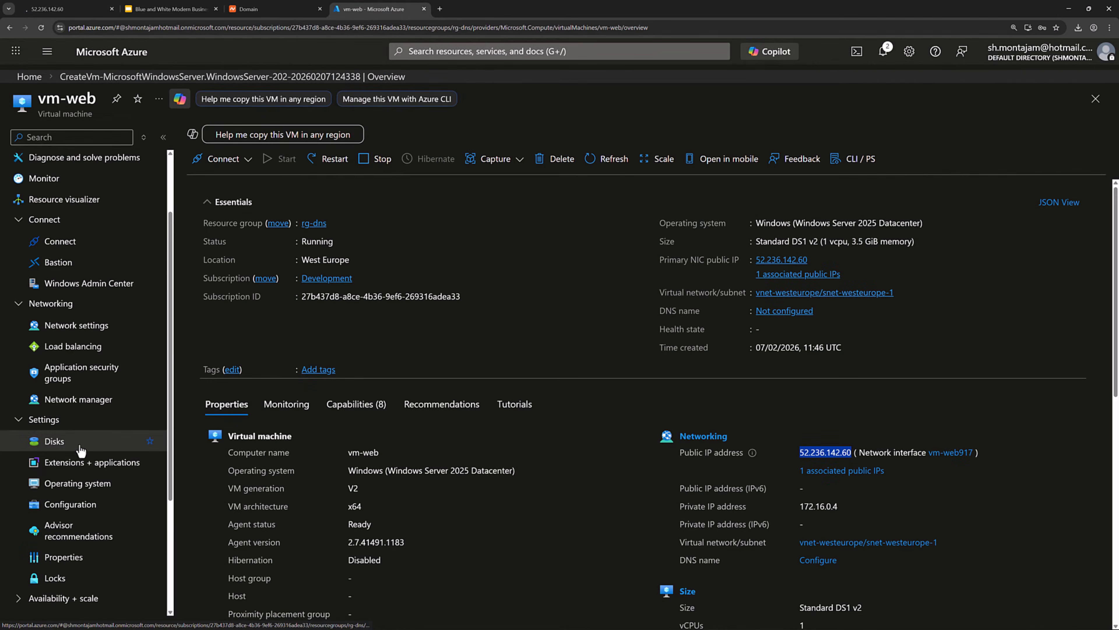
{"action": "left_click", "coordinate": [85, 329]}
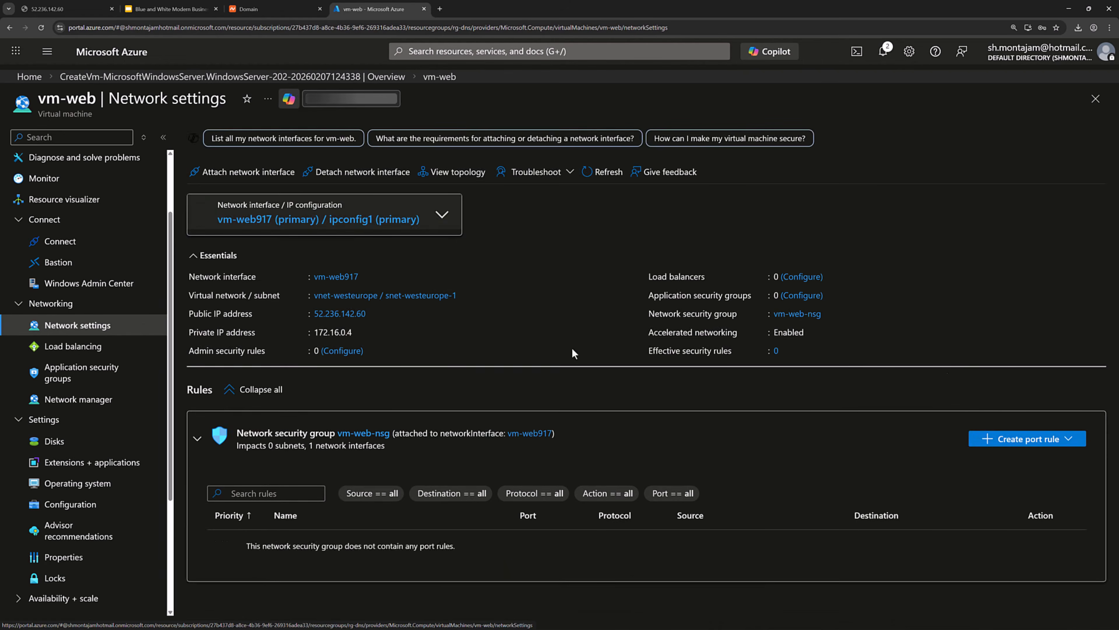
{"action": "scroll", "coordinate": [925, 357], "scroll_direction": "down", "scroll_amount": 2}
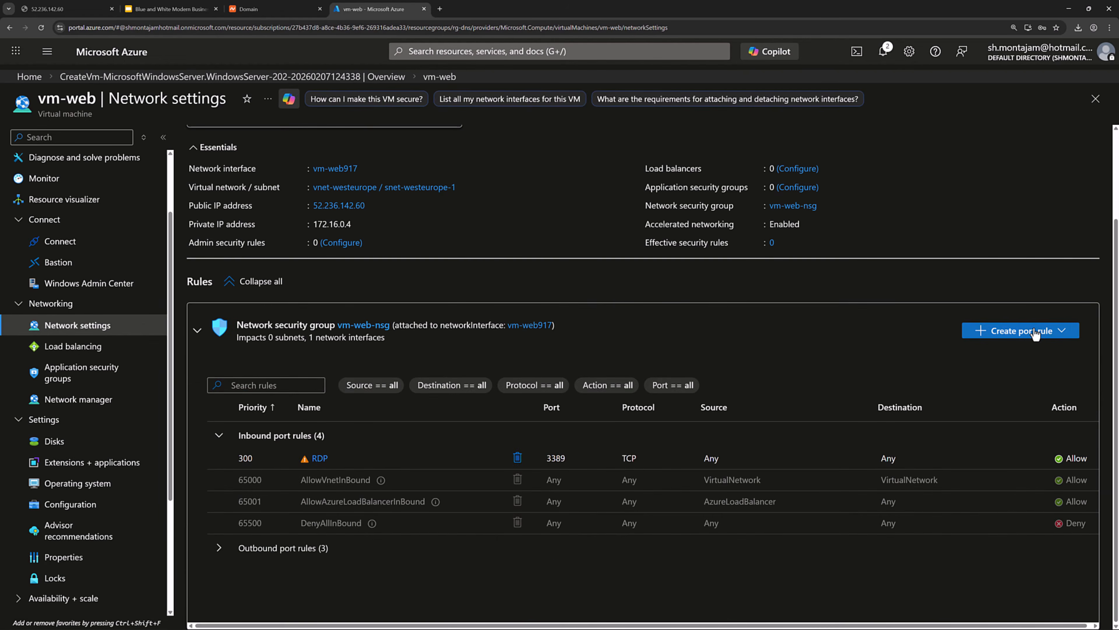
{"action": "left_click", "coordinate": [1036, 334]}
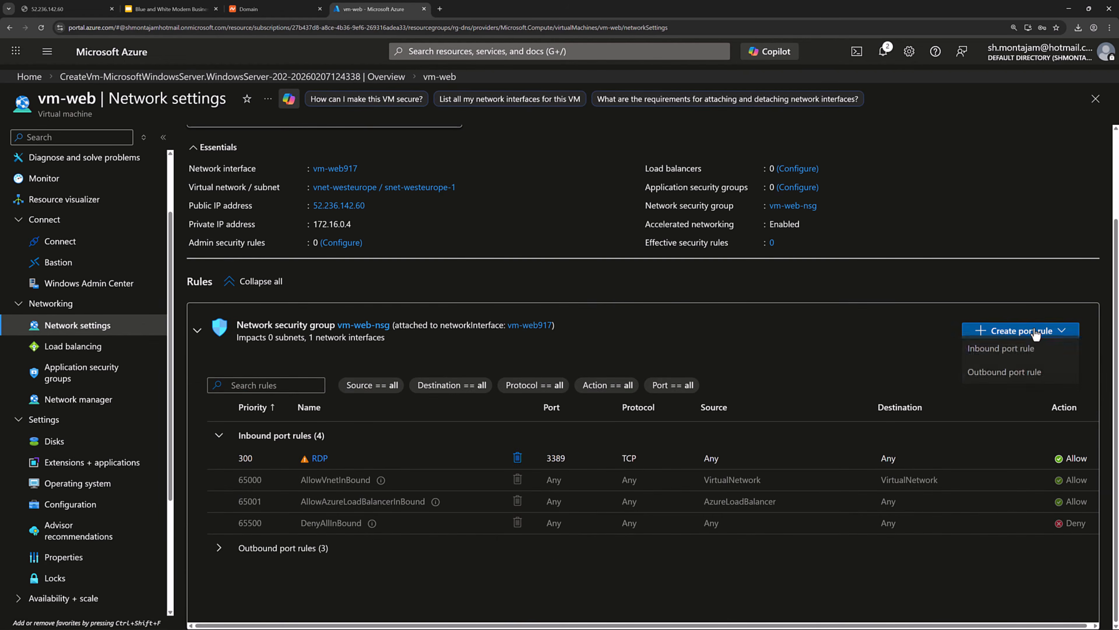
{"action": "left_click", "coordinate": [1004, 351]}
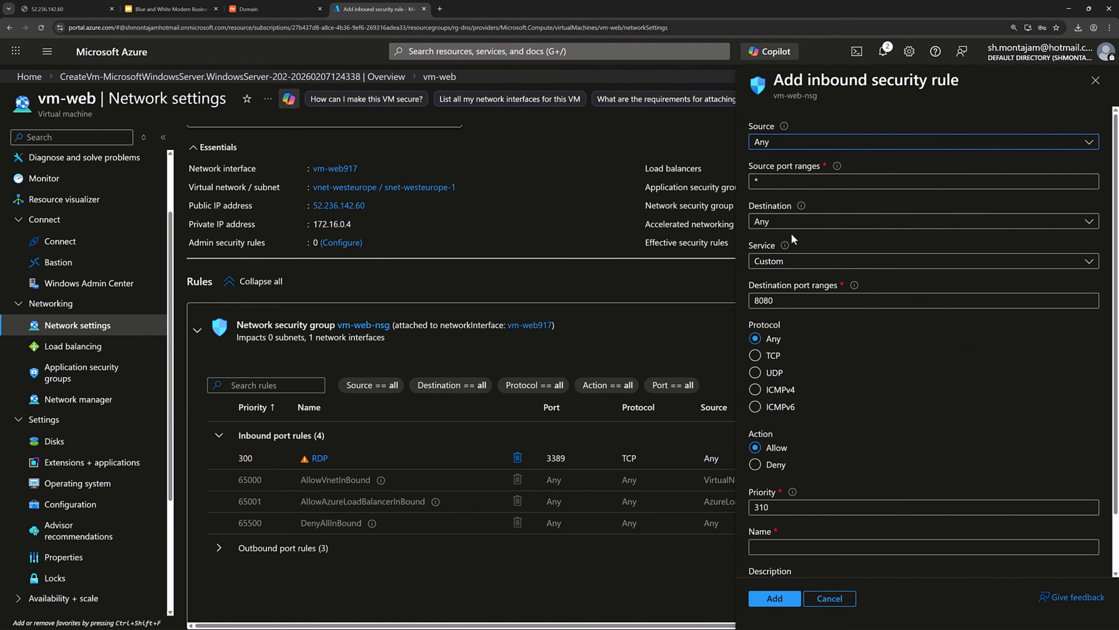
Create inbound rule HttpPort with Service HTTP (TCP port 80) at priority 310.
{"action": "left_click", "coordinate": [793, 263]}
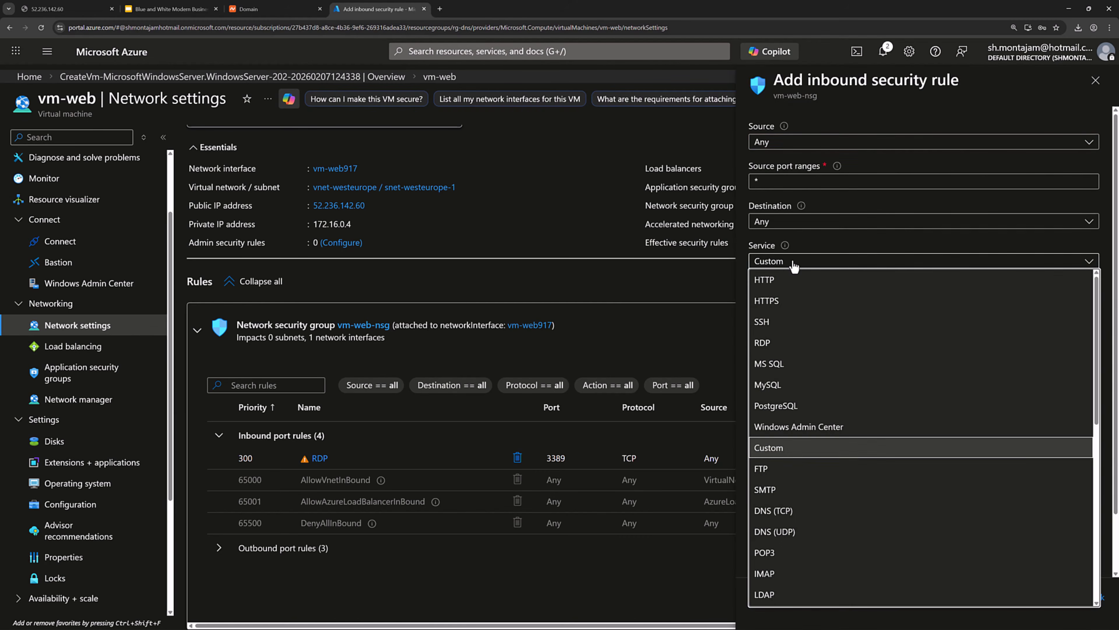
{"action": "left_click", "coordinate": [783, 277]}
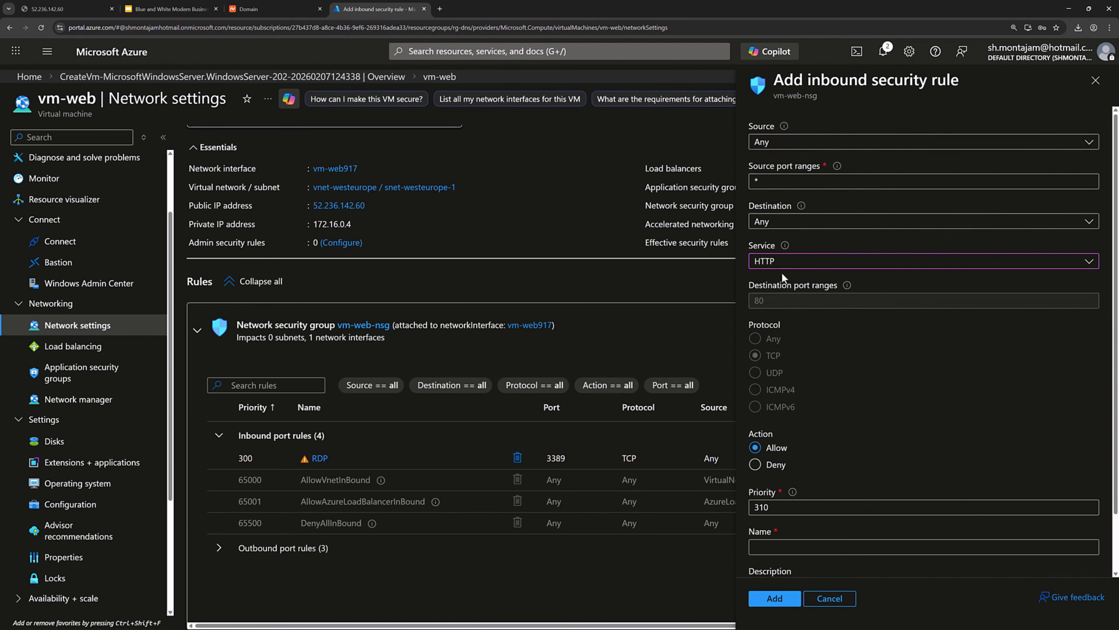
{"action": "left_click", "coordinate": [775, 600]}
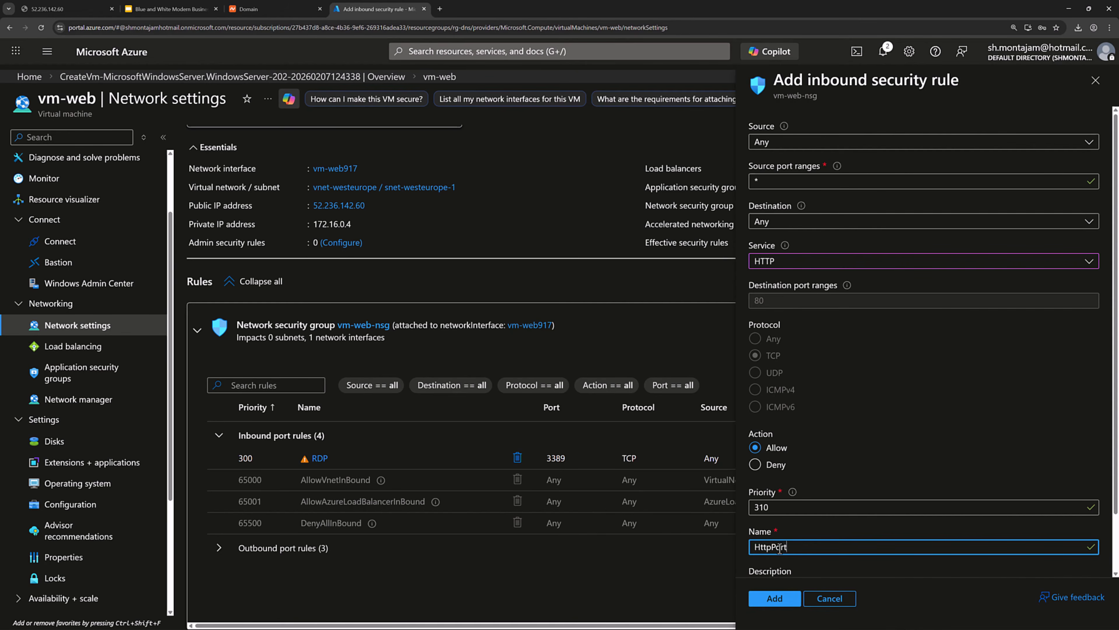
{"action": "scroll", "coordinate": [821, 490], "scroll_direction": "down", "scroll_amount": 2}
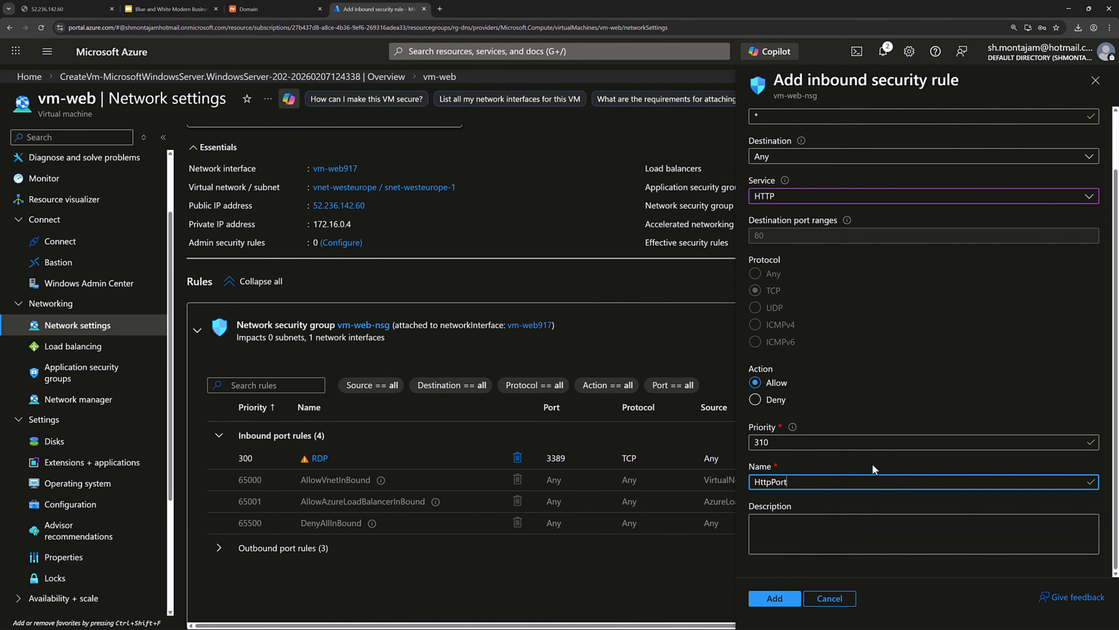
{"action": "left_click", "coordinate": [762, 597]}
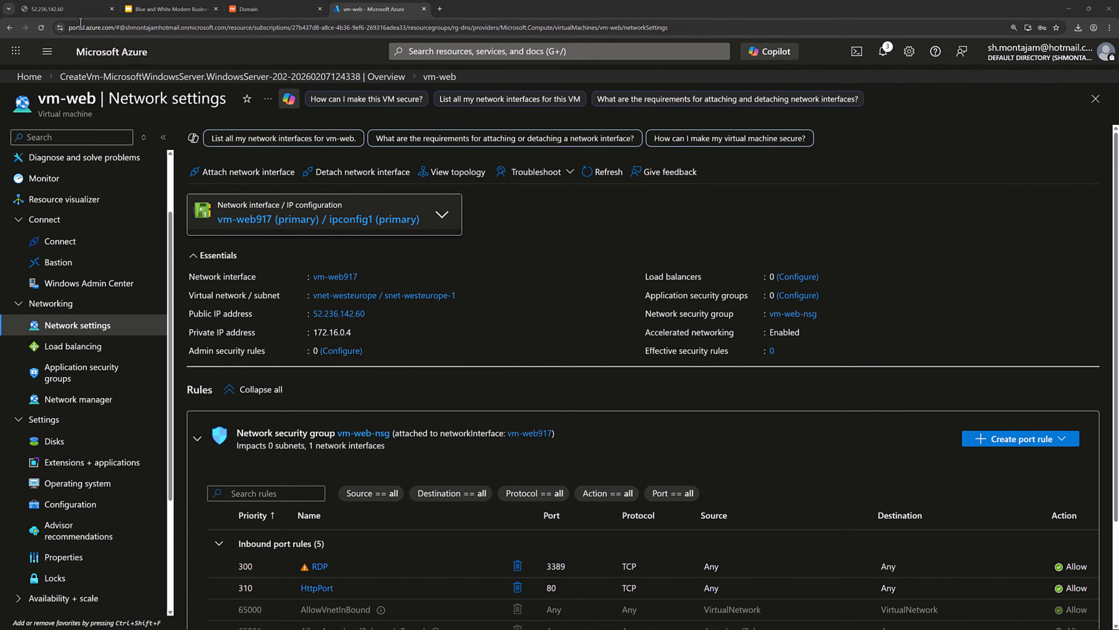
Reload 52.236.142.60 to confirm the IIS Windows Server welcome page now loads.
{"action": "left_click", "coordinate": [72, 10]}
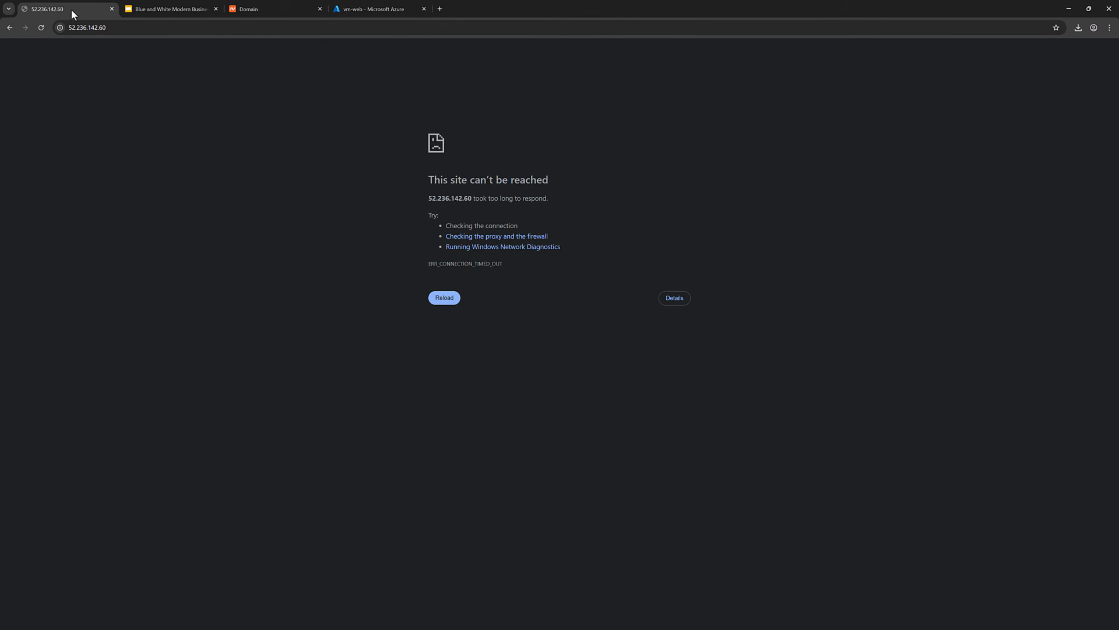
{"action": "left_click", "coordinate": [41, 27]}
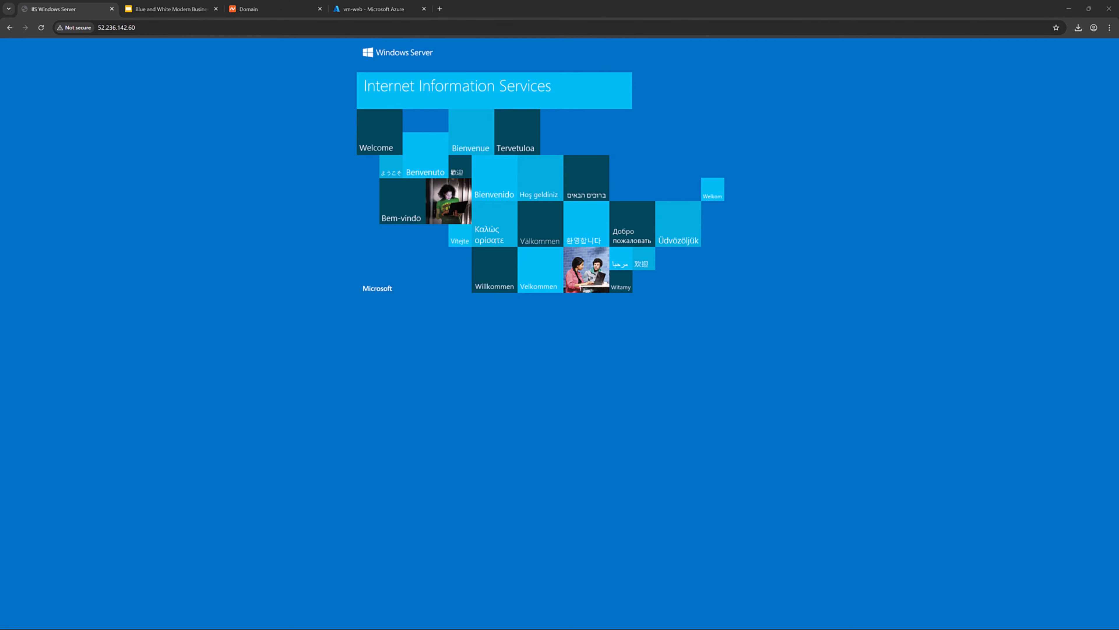
{"action": "left_click", "coordinate": [376, 11]}
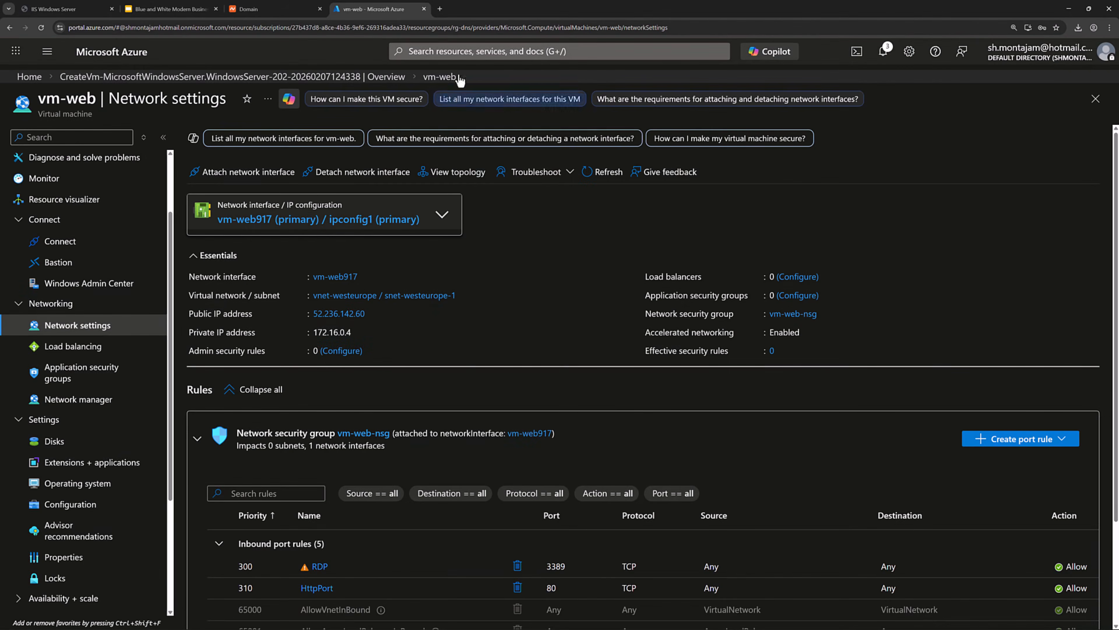
Find DNS zones via portal search and open montajam.com's Recordsets under DNS Management.
{"action": "left_click", "coordinate": [470, 55]}
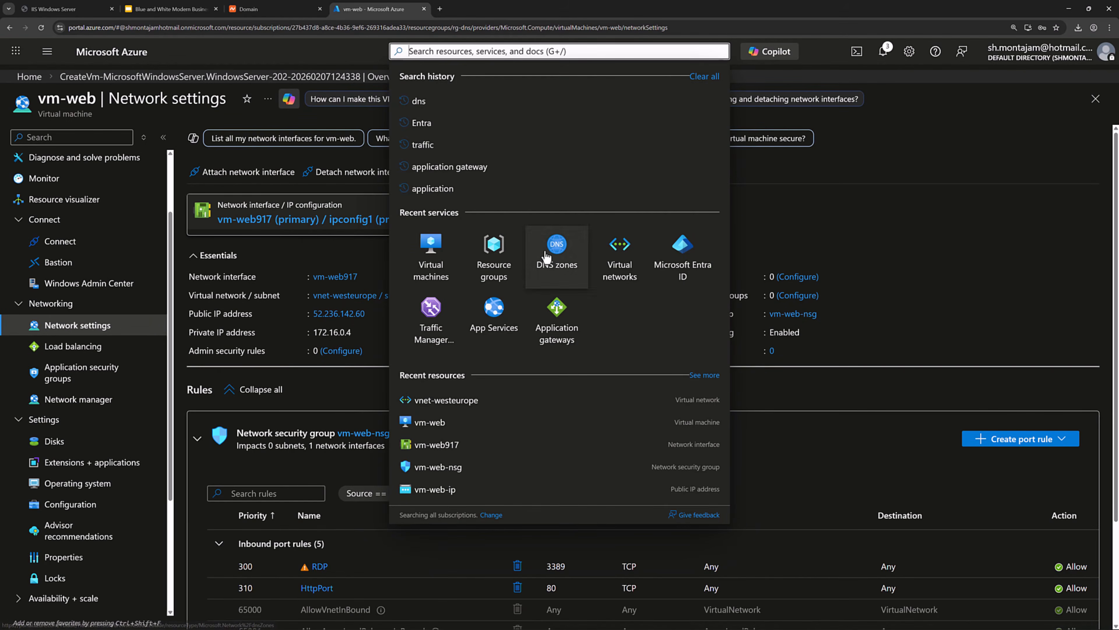
{"action": "left_click", "coordinate": [556, 251]}
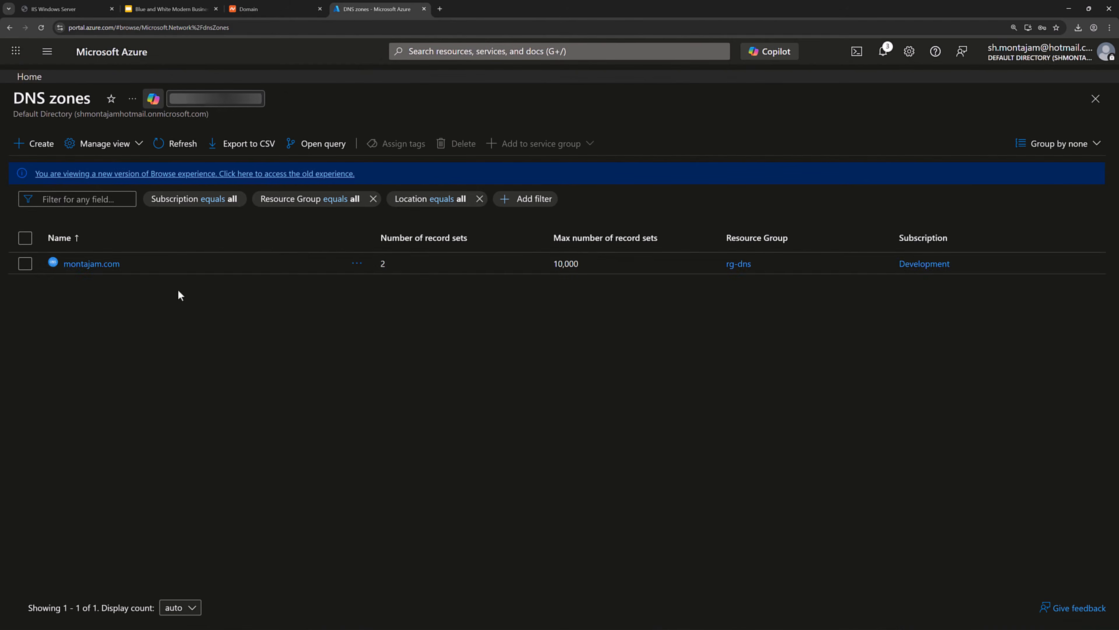
{"action": "left_click", "coordinate": [99, 263]}
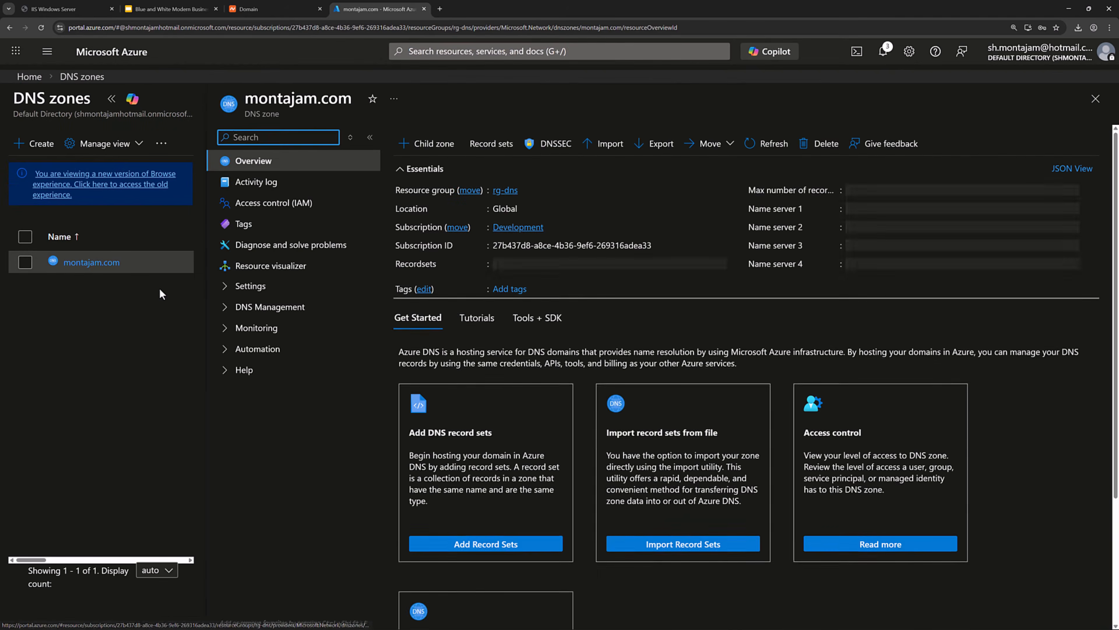
{"action": "left_click", "coordinate": [226, 308]}
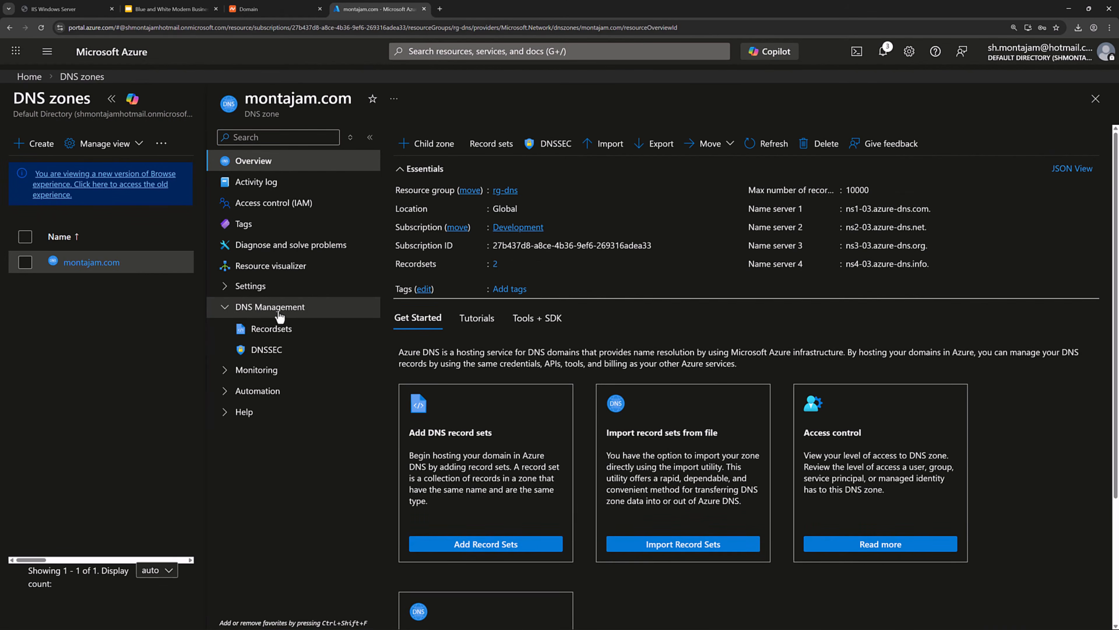
{"action": "left_click", "coordinate": [267, 335]}
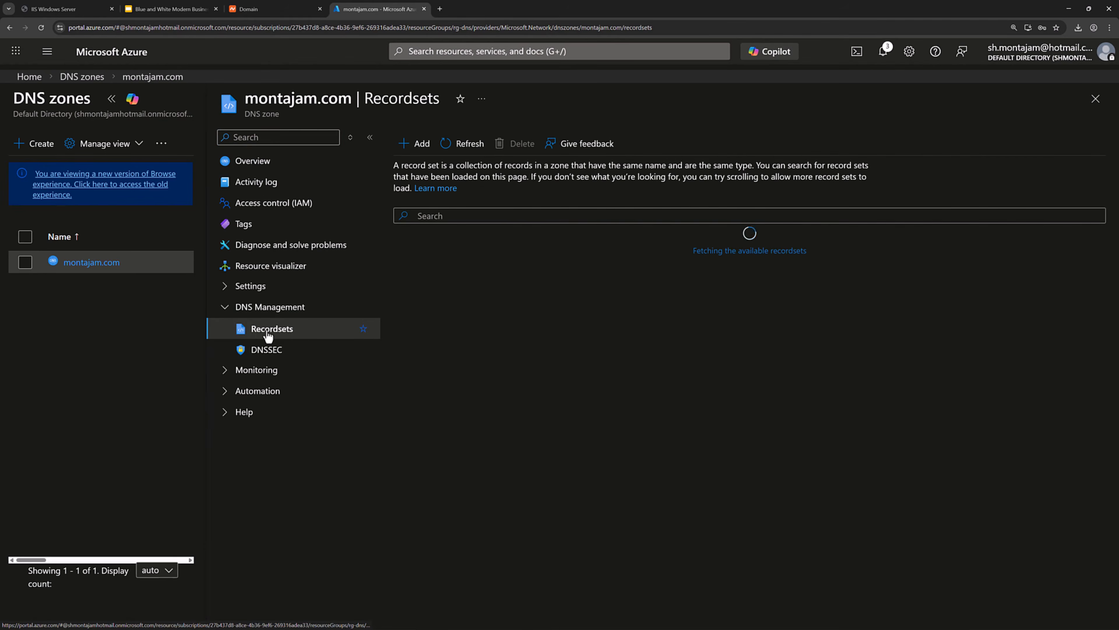
Add an apex (@) A record pointing to 52.236.142.60 with a 1-hour TTL.
{"action": "left_click", "coordinate": [419, 145]}
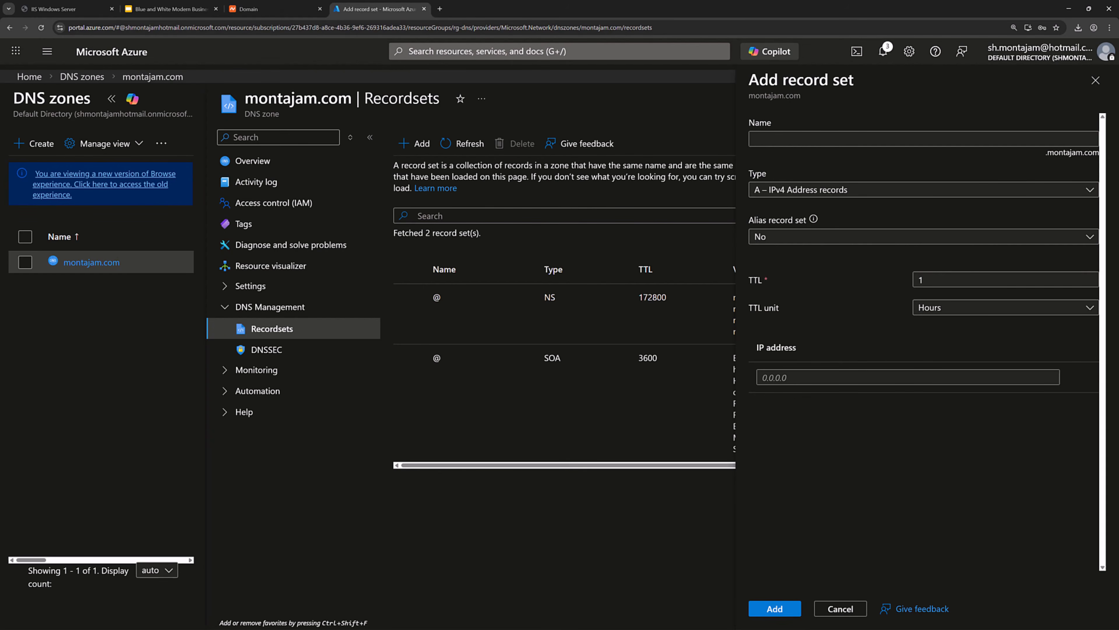
{"action": "left_click", "coordinate": [853, 195]}
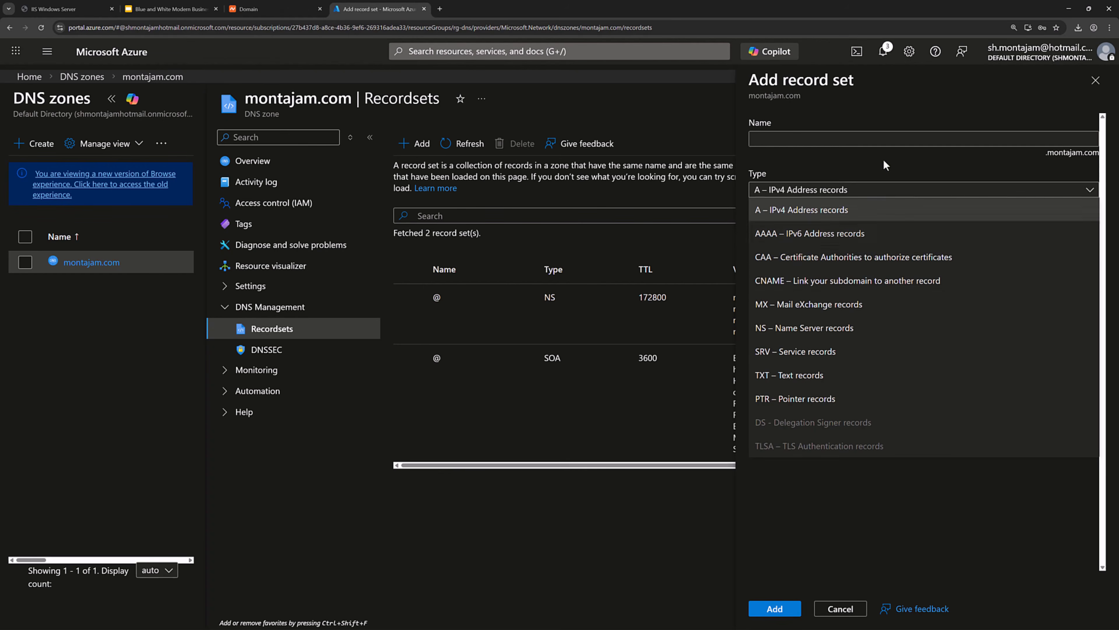
{"action": "left_click", "coordinate": [889, 116]}
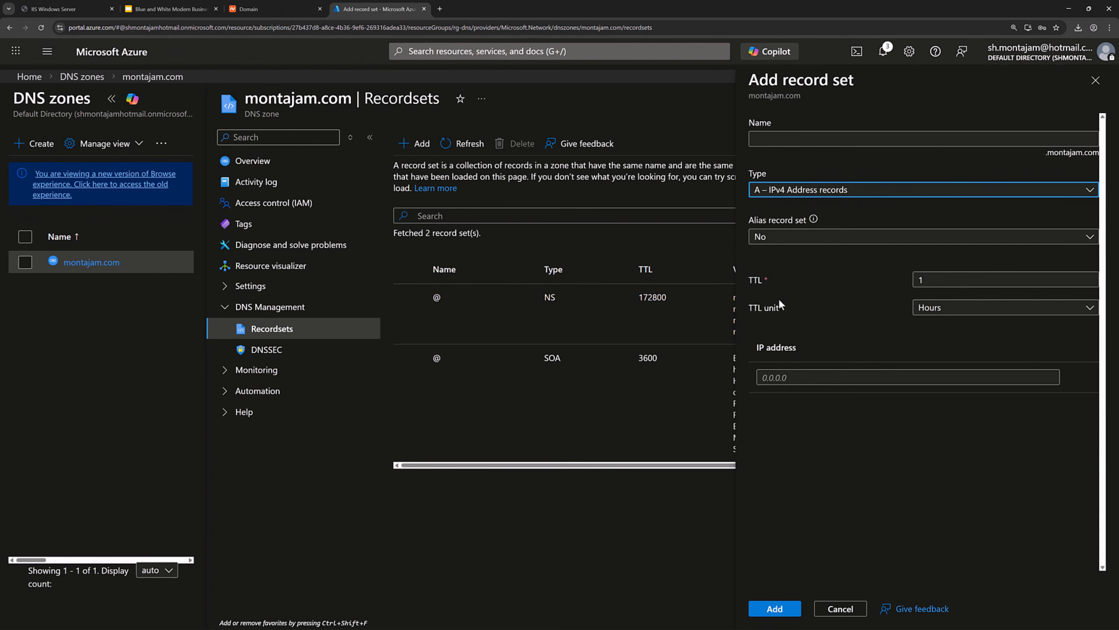
{"action": "left_click", "coordinate": [791, 379]}
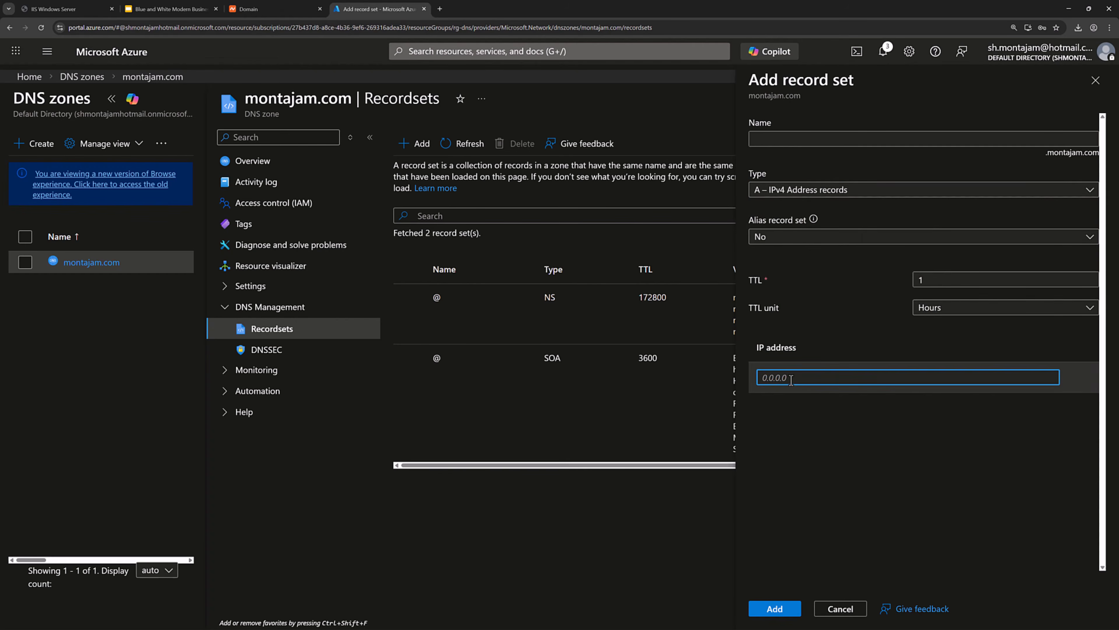
{"action": "type", "text": "52.236.142.60"}
{"action": "left_click", "coordinate": [836, 482]}
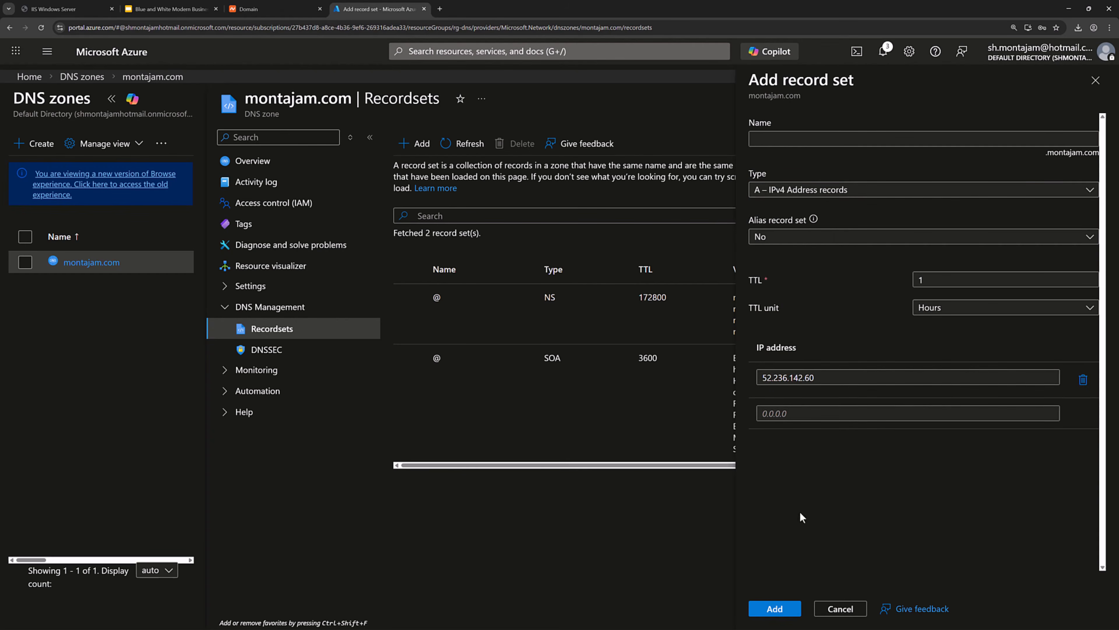
{"action": "left_click", "coordinate": [768, 616]}
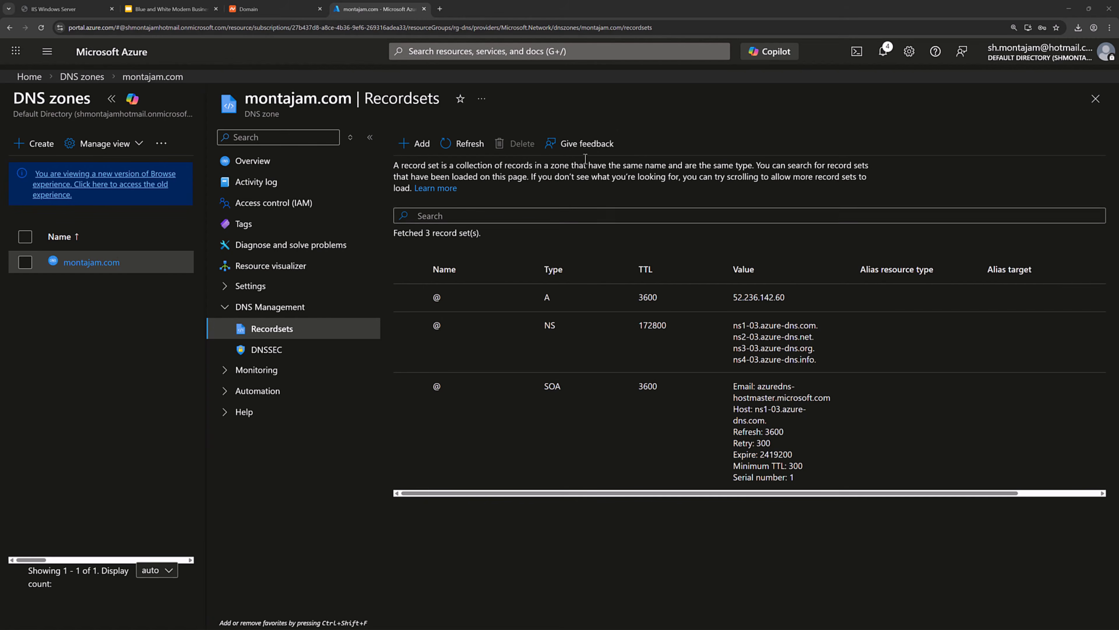
Browse to montajam.com in an Incognito window, continuing past the HTTPS warning.
{"action": "key", "text": "ctrl+shift+n"}
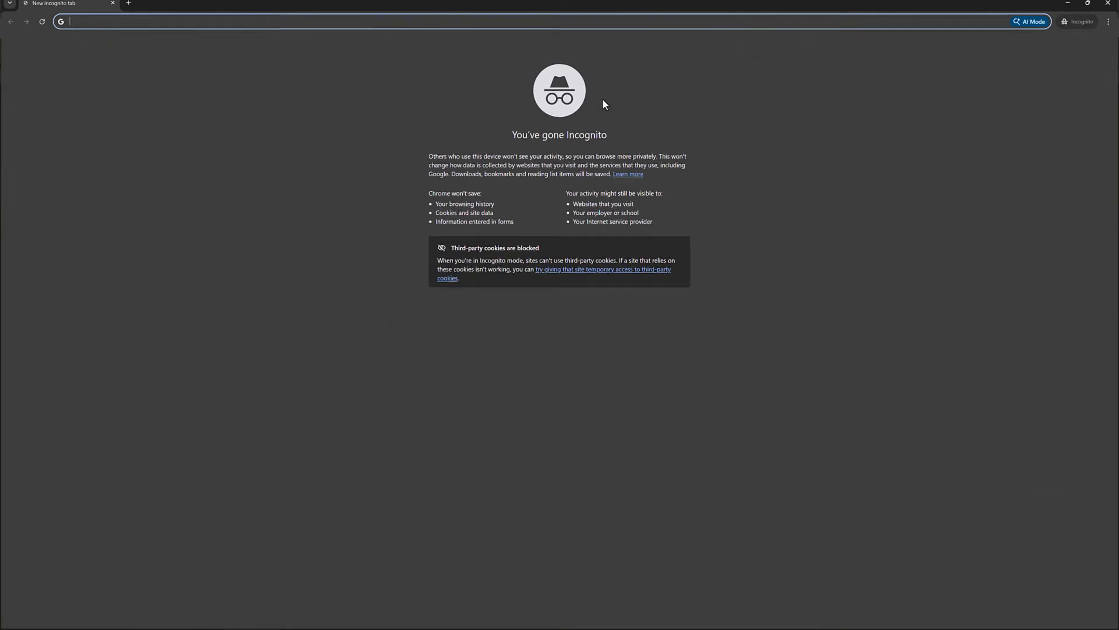
{"action": "type", "text": "mon"}
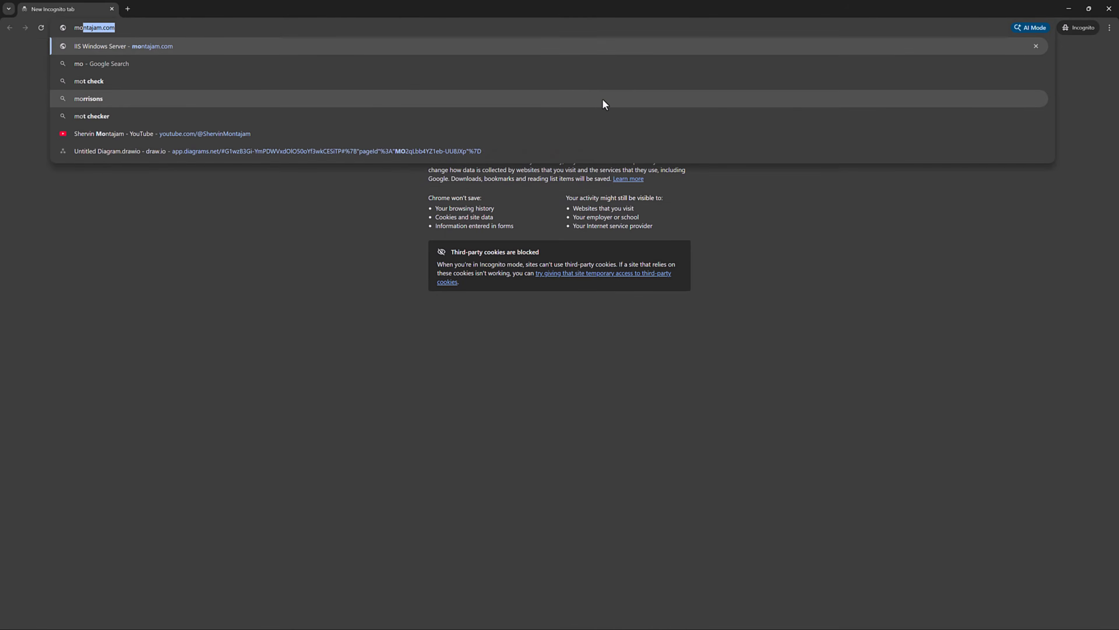
{"action": "type", "text": "t"}
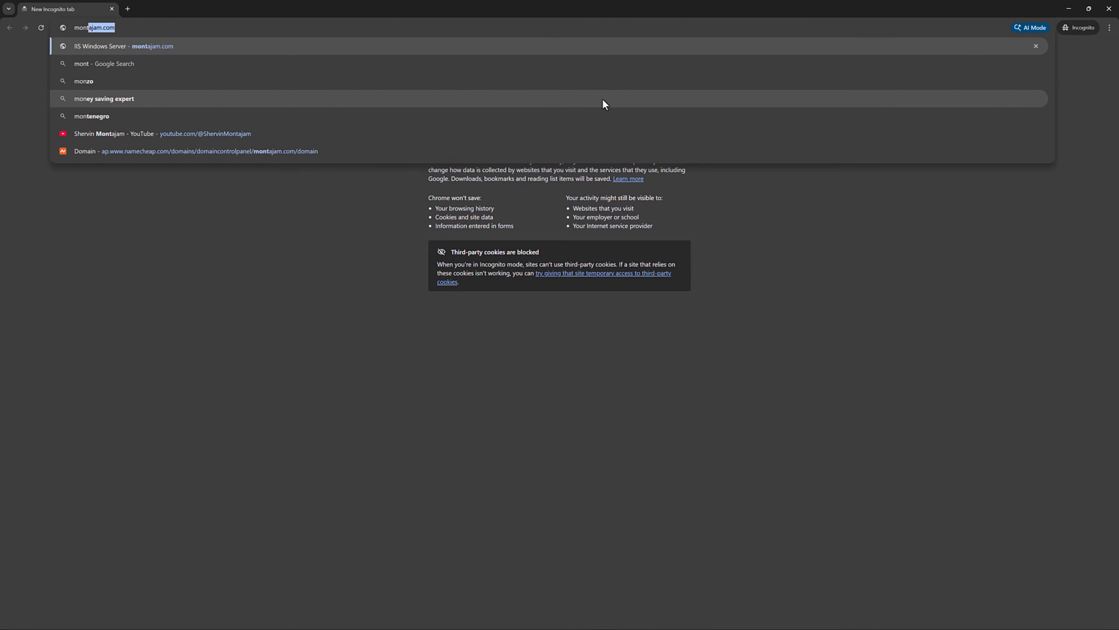
{"action": "type", "text": "ajam.com"}
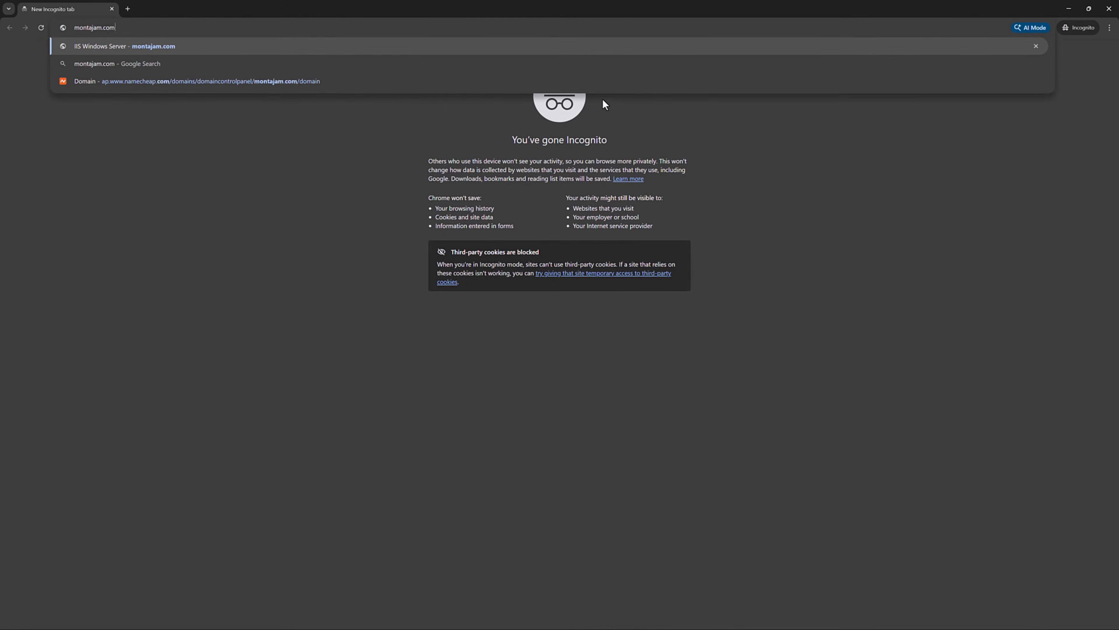
{"action": "key", "text": "Return"}
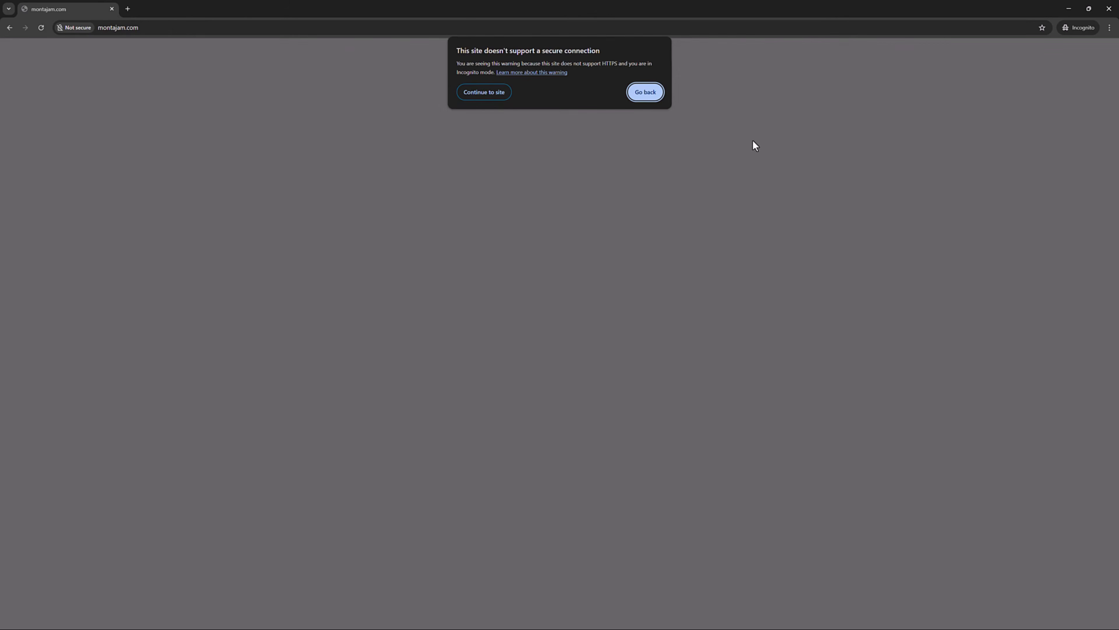
{"action": "left_click", "coordinate": [482, 91]}
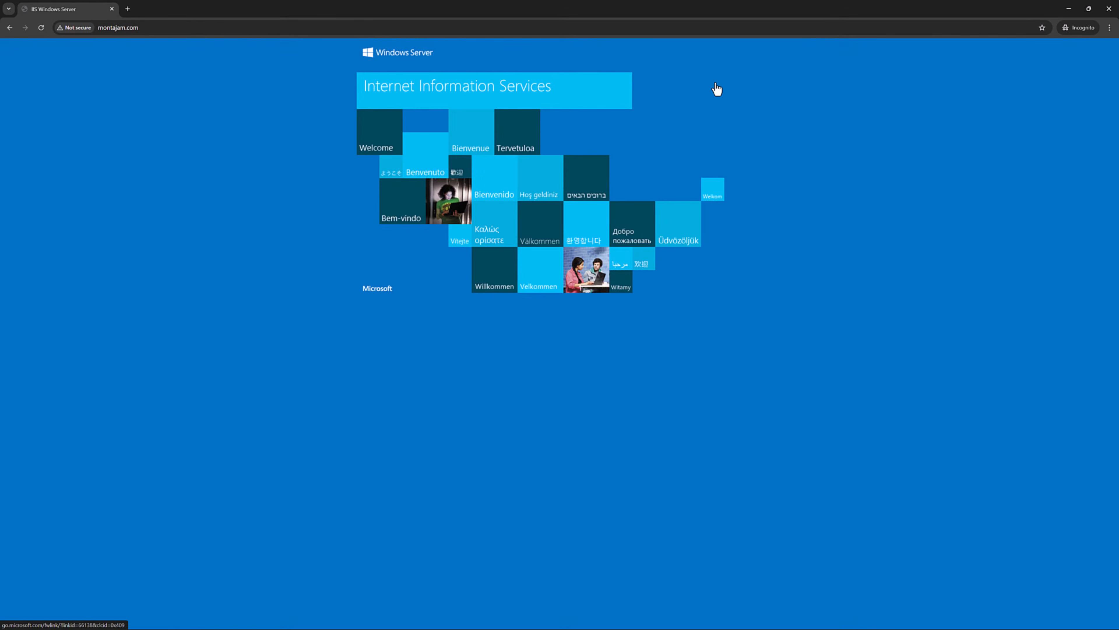